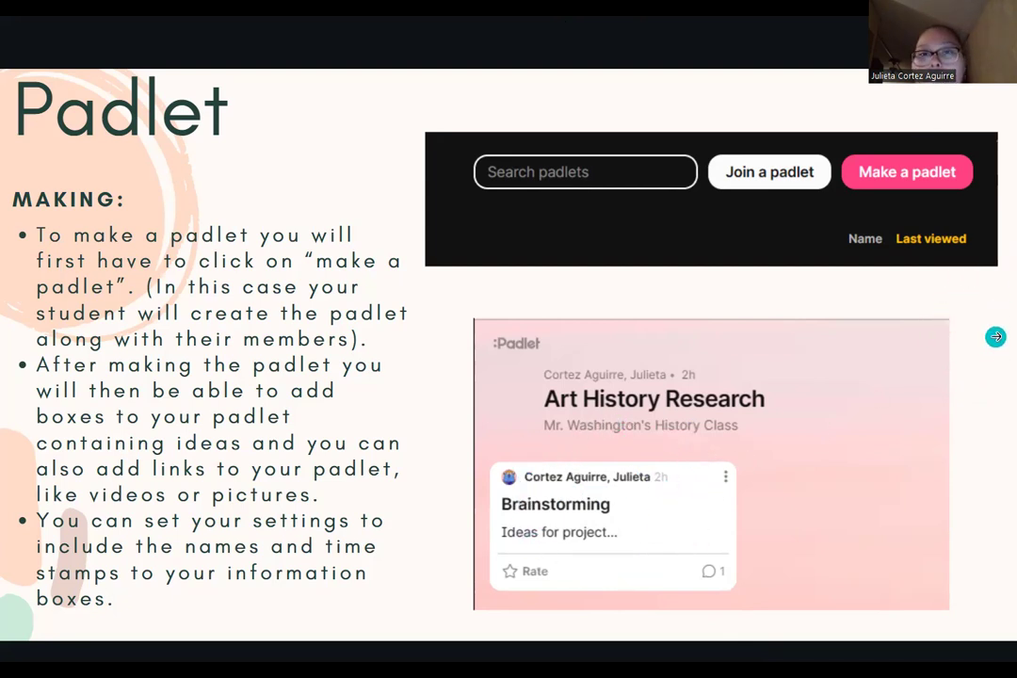
Step: Go through the remaining Padlet slides and leave the full-screen presentation
{"action": "left_click", "coordinate": [996, 336]}
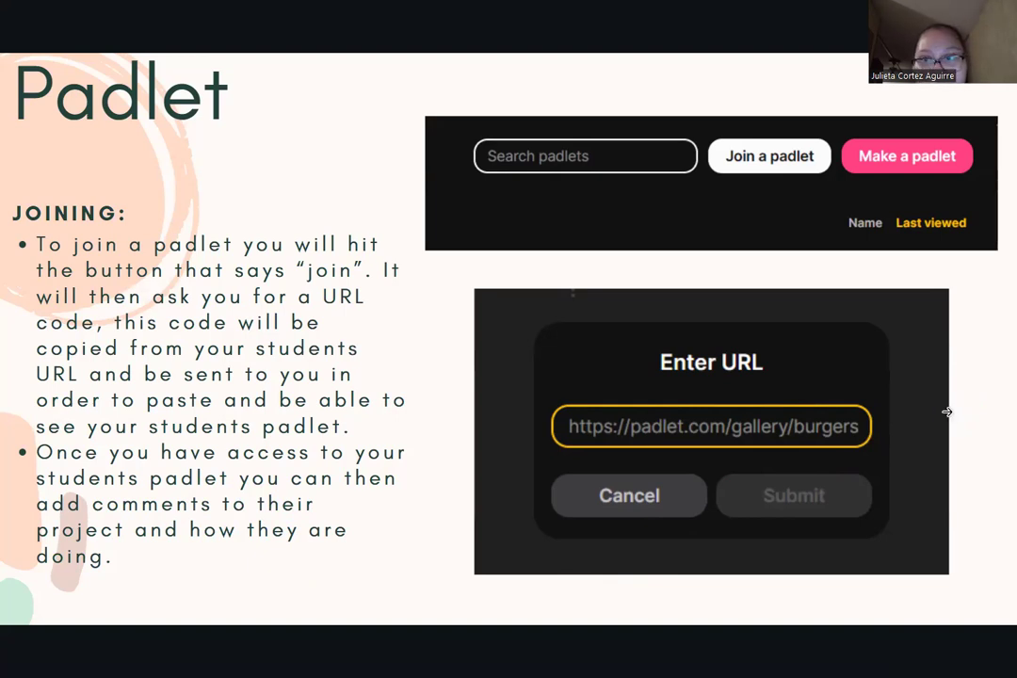
{"action": "key", "text": "Right"}
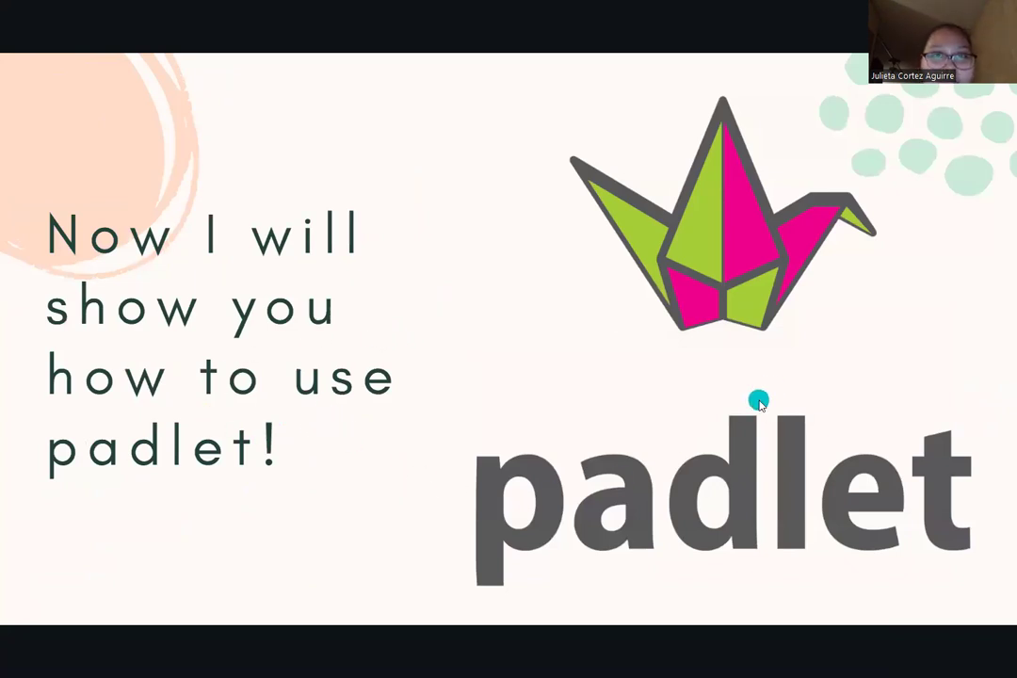
{"action": "key", "text": "Escape"}
Step: Open the Padlet site from the padlet search results, close the extra dashboard tab and return to the login page
{"action": "left_click", "coordinate": [281, 24]}
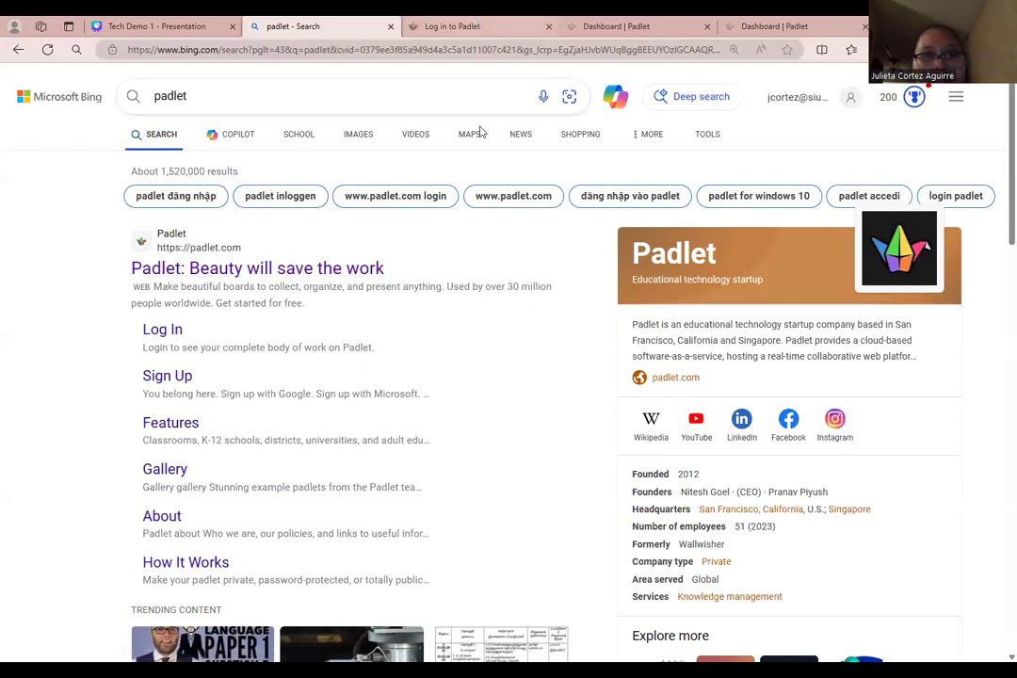
{"action": "left_click", "coordinate": [452, 27]}
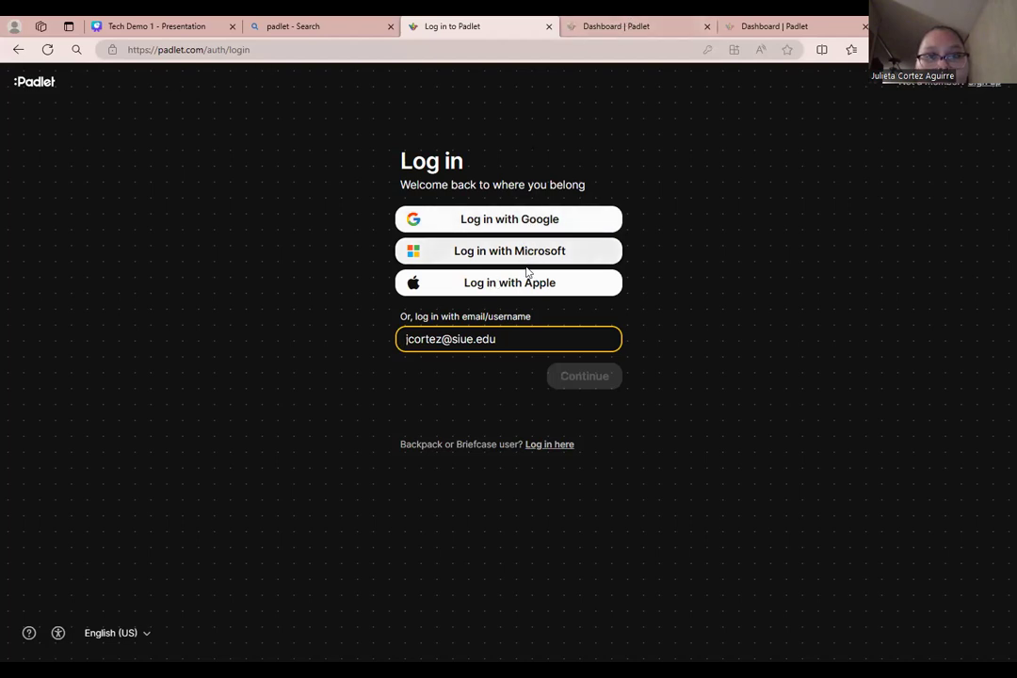
{"action": "left_click", "coordinate": [310, 26]}
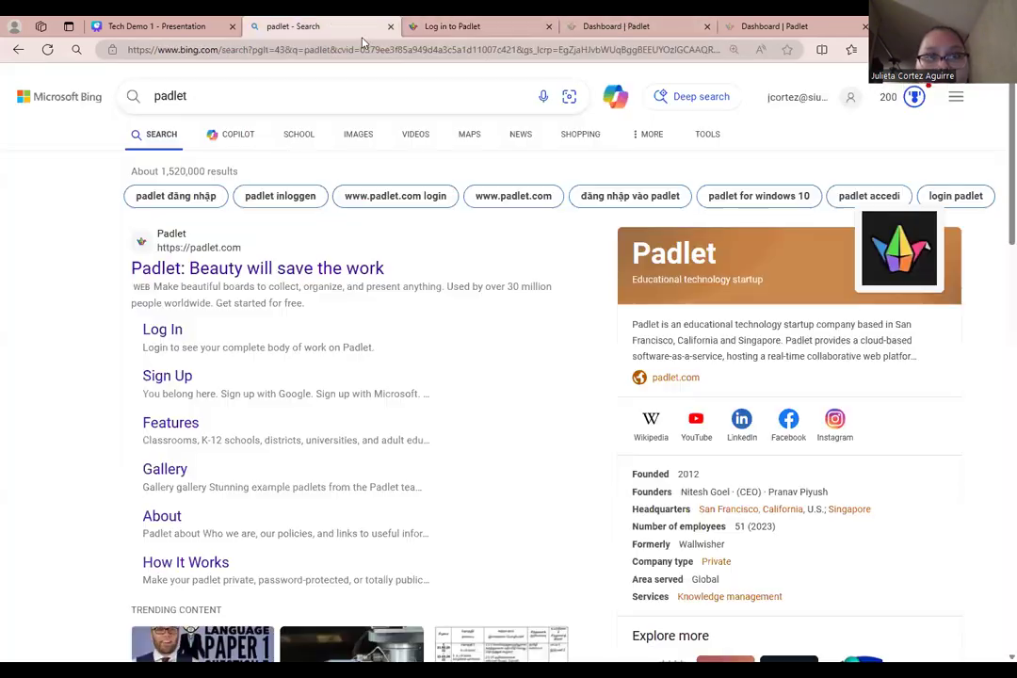
{"action": "left_click", "coordinate": [250, 270]}
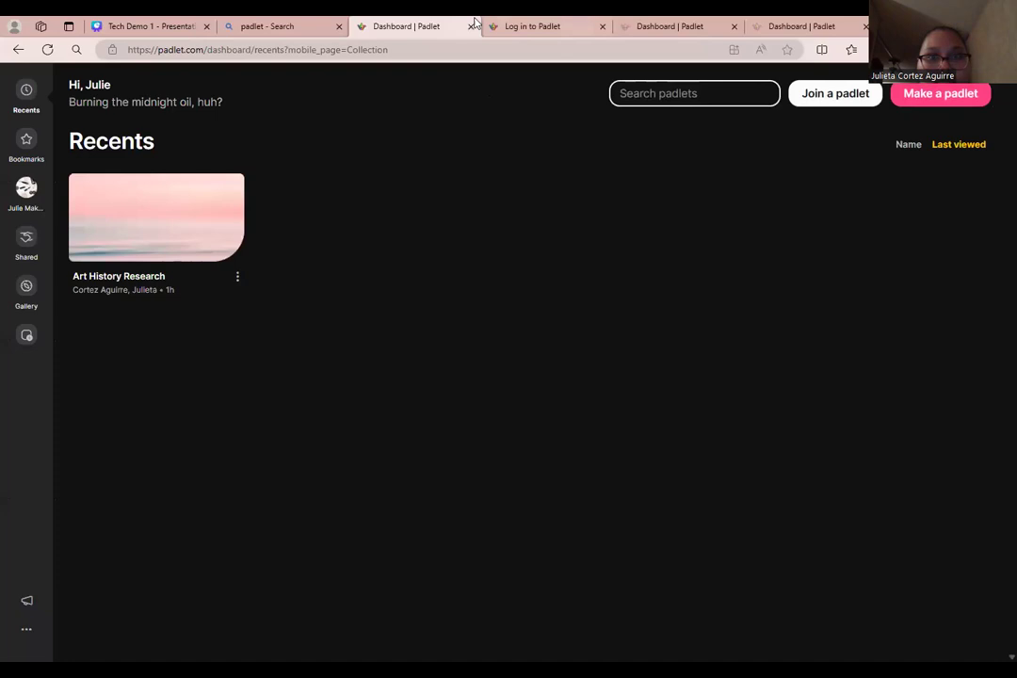
{"action": "left_click", "coordinate": [471, 26]}
{"action": "left_click", "coordinate": [405, 27]}
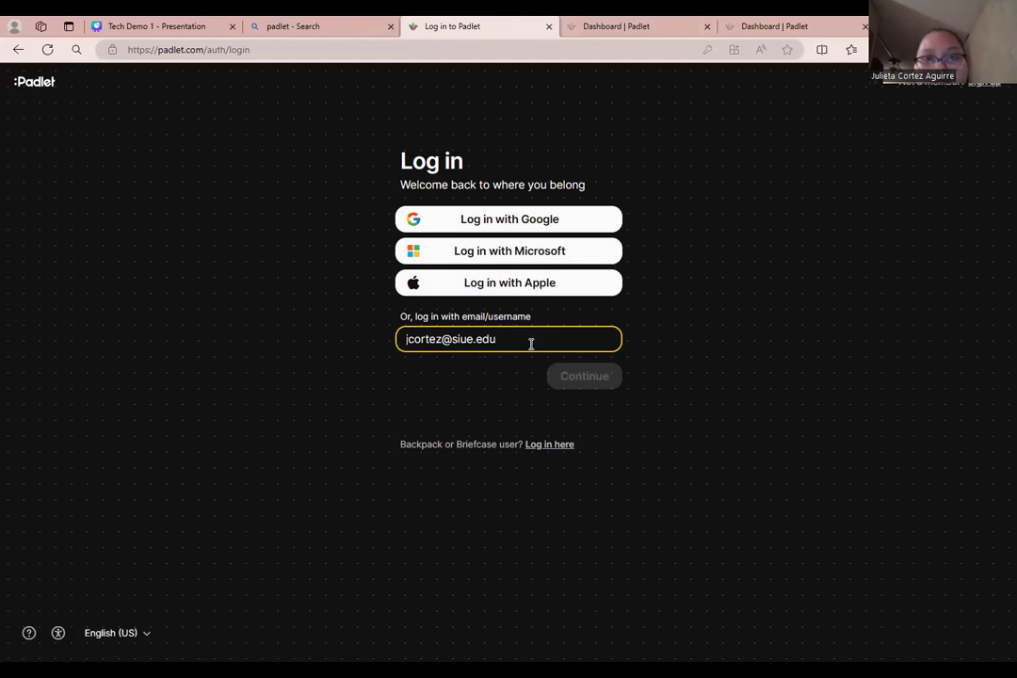
Step: Compare the two open Padlet dashboards and close the duplicate one
{"action": "left_click", "coordinate": [617, 26]}
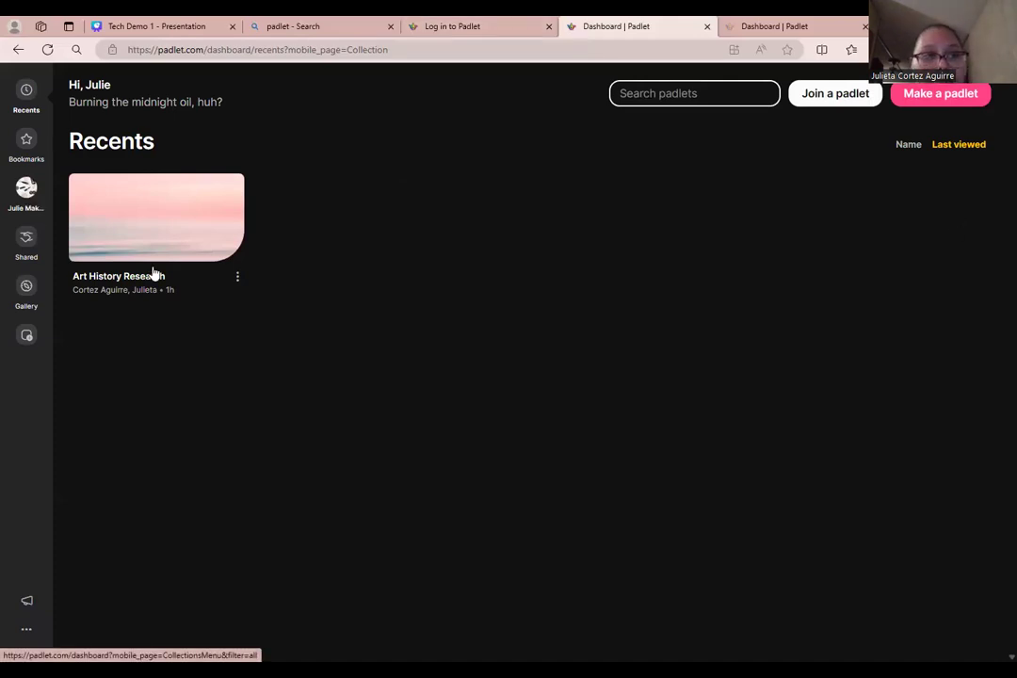
{"action": "left_click", "coordinate": [822, 25]}
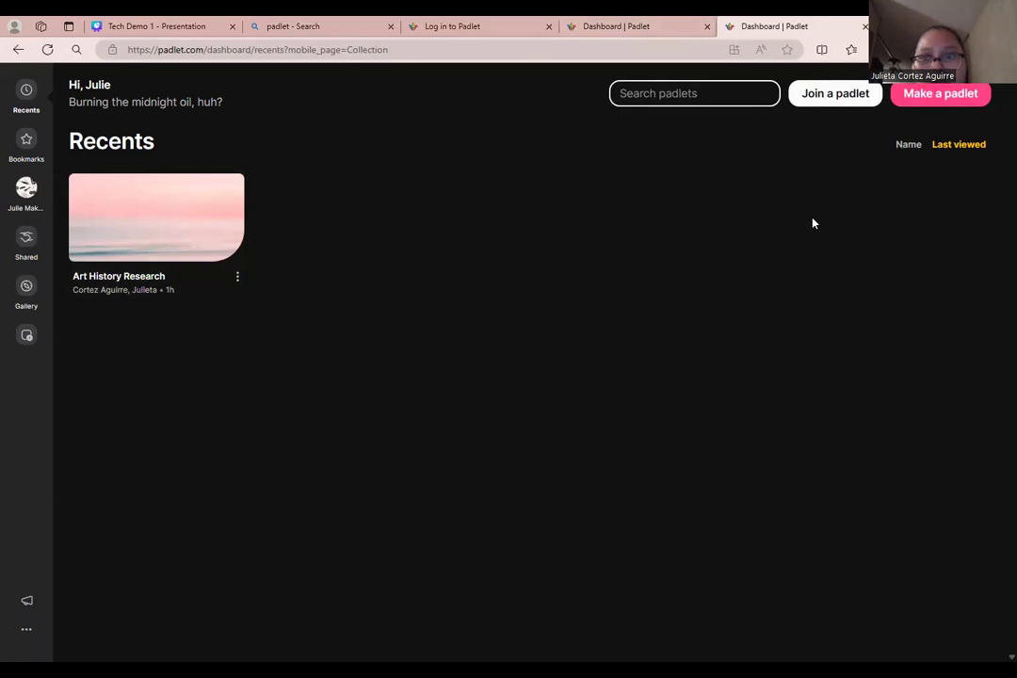
{"action": "left_click", "coordinate": [622, 21]}
{"action": "key", "text": "ctrl+w"}
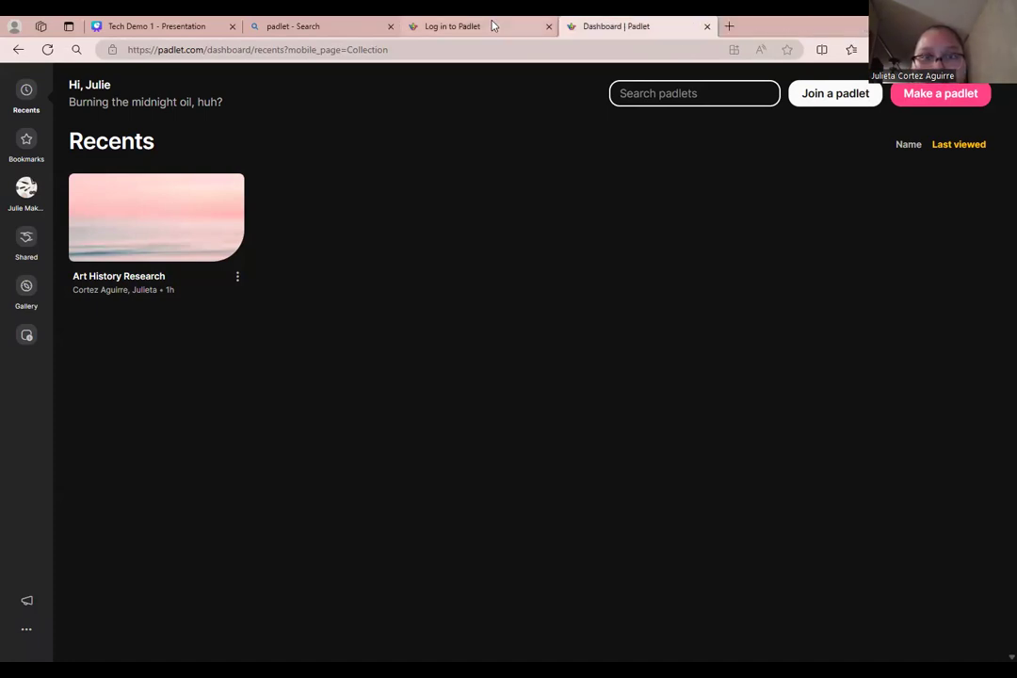
Step: Log in to Padlet with the saved account e-mail and account password
{"action": "left_click", "coordinate": [493, 25]}
{"action": "left_click", "coordinate": [520, 341]}
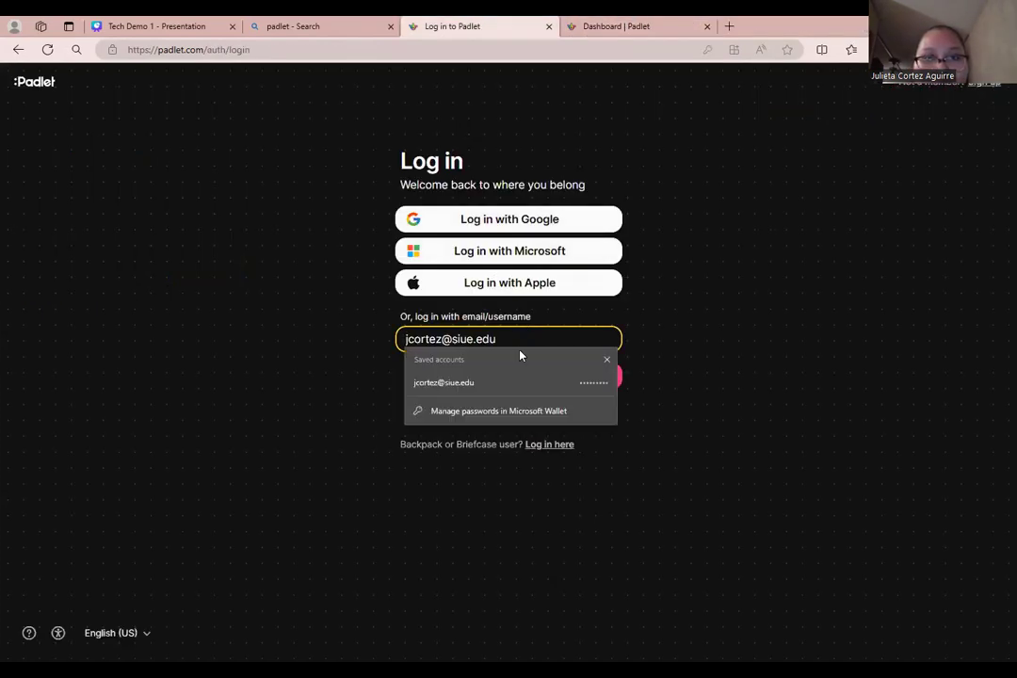
{"action": "key", "text": "Return"}
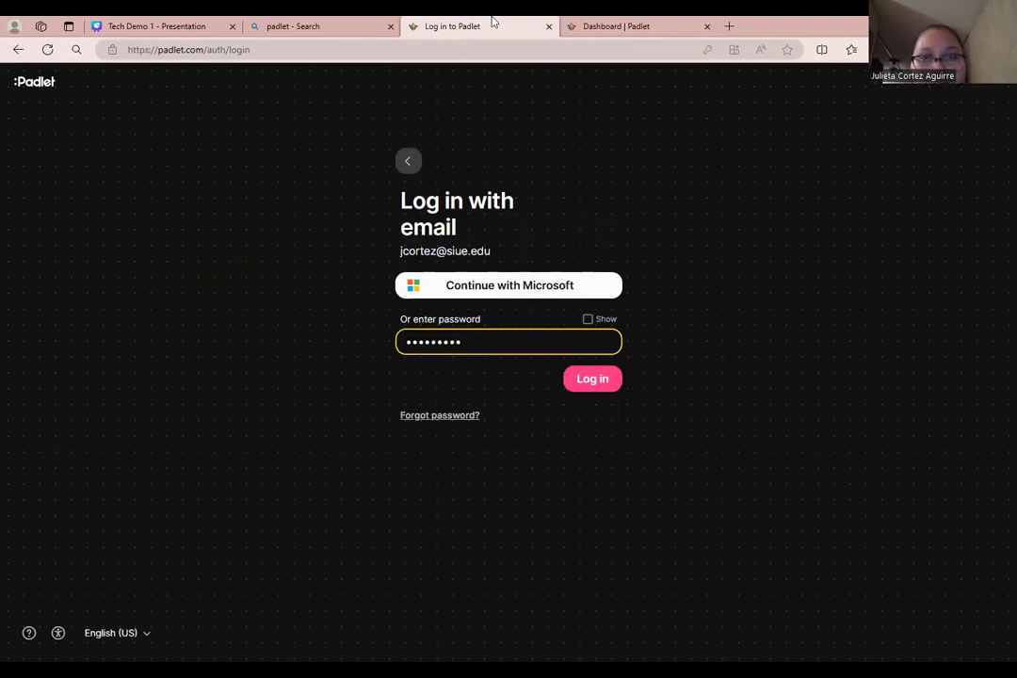
{"action": "left_click", "coordinate": [607, 386]}
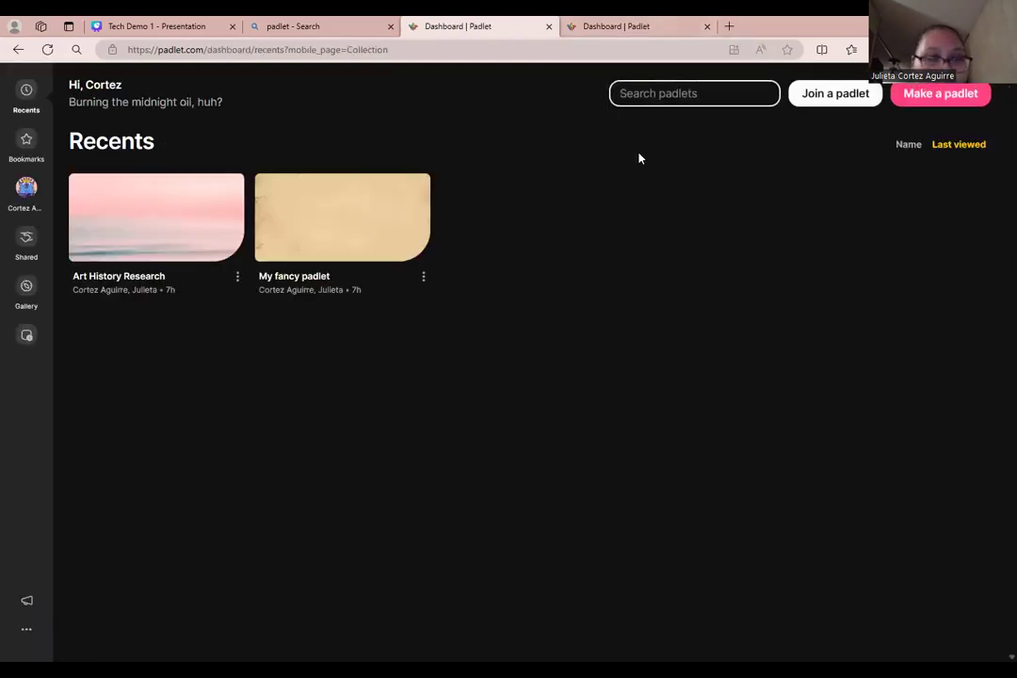
Step: Open the Art History Research padlet in its own tab from the newly logged-in account's dashboard
{"action": "left_click", "coordinate": [643, 21]}
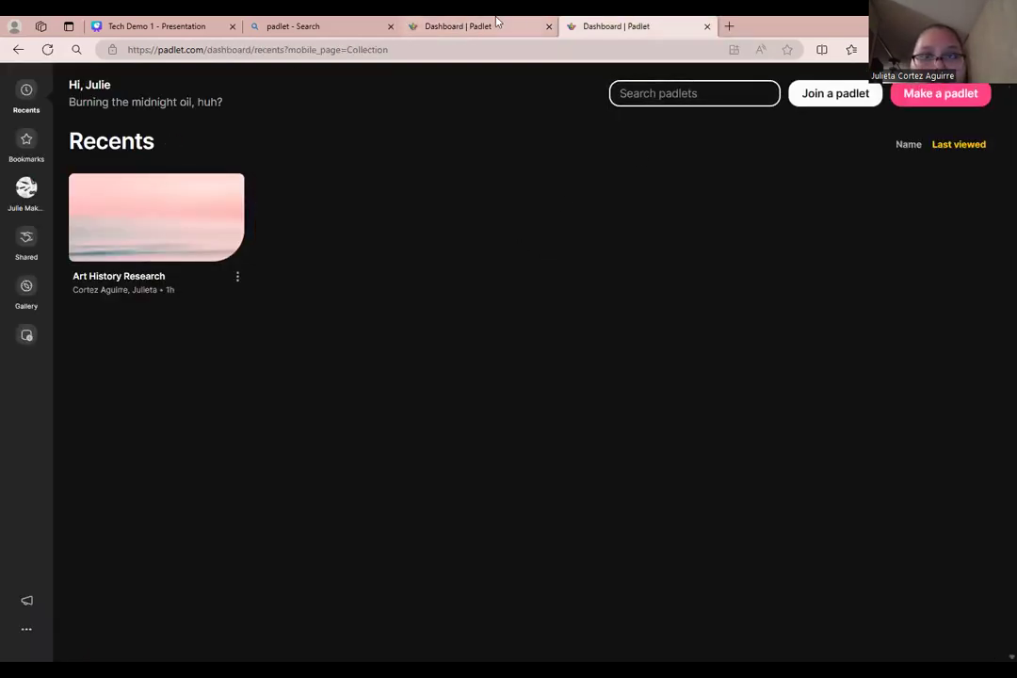
{"action": "left_click", "coordinate": [441, 27]}
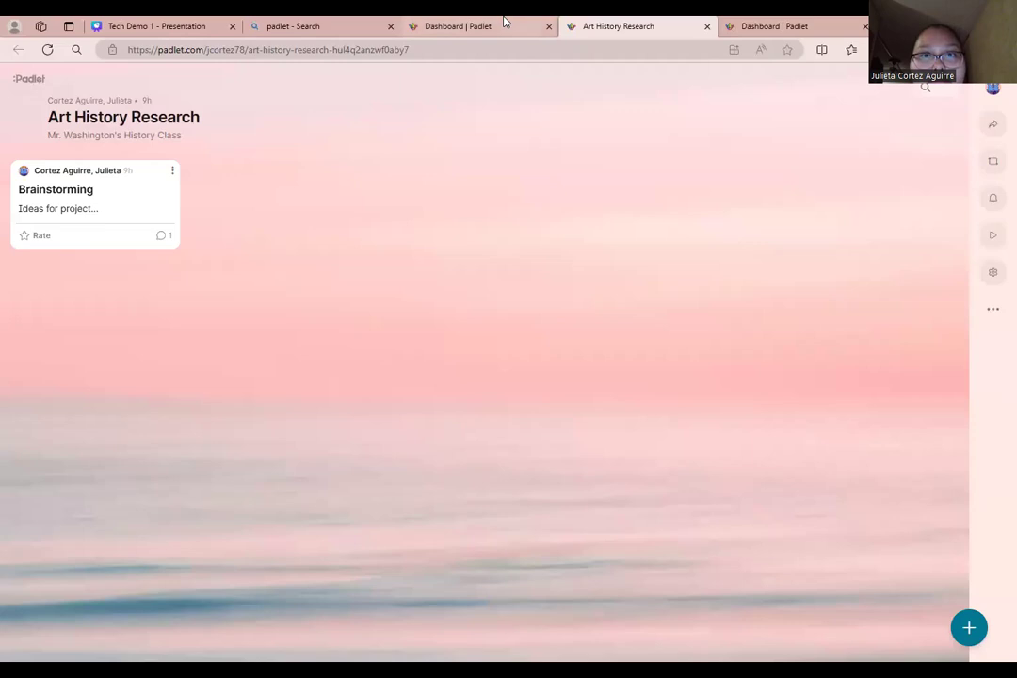
Step: Look through the blank board and suggested templates for making a padlet, and close the selection without creating one
{"action": "left_click", "coordinate": [504, 22]}
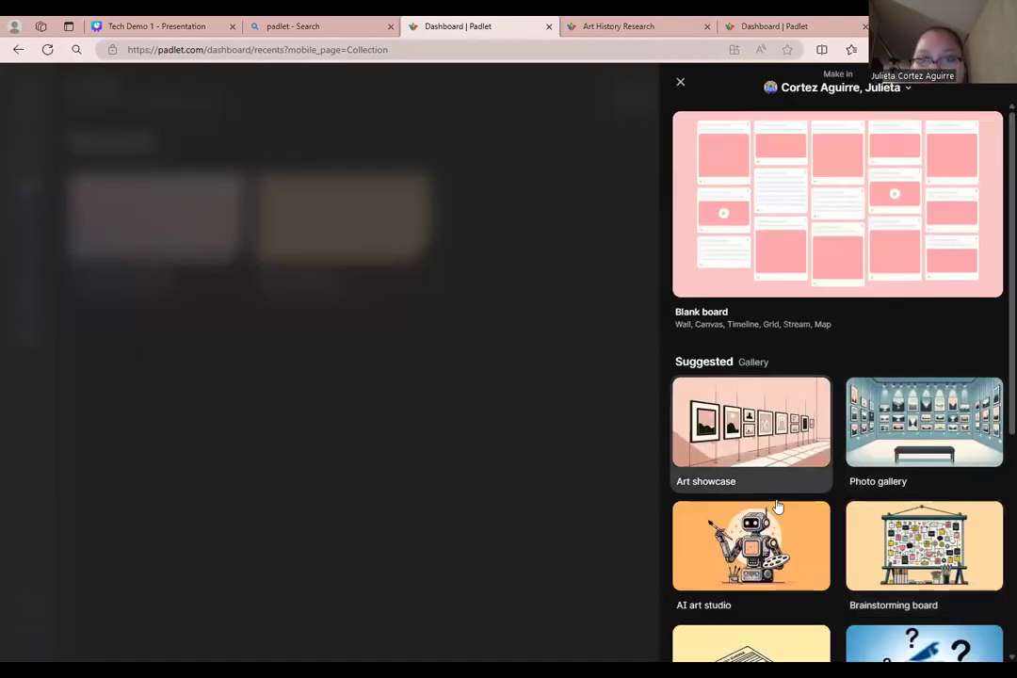
{"action": "scroll", "coordinate": [894, 424], "scroll_direction": "down", "scroll_amount": 3}
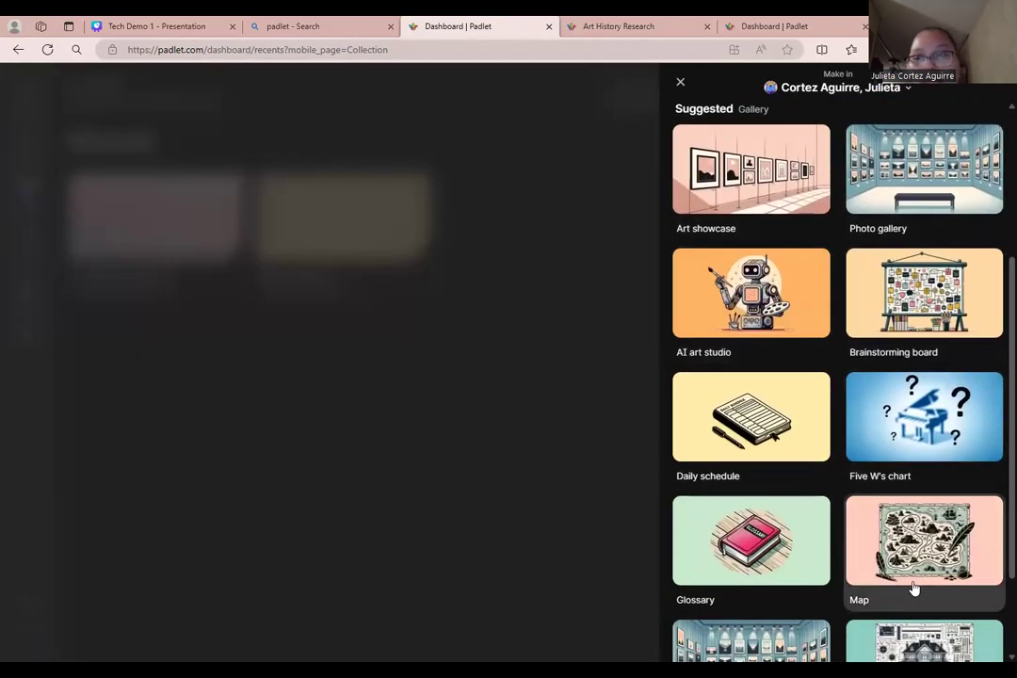
{"action": "scroll", "coordinate": [913, 589], "scroll_direction": "down", "scroll_amount": 2}
{"action": "scroll", "coordinate": [911, 563], "scroll_direction": "up", "scroll_amount": 6}
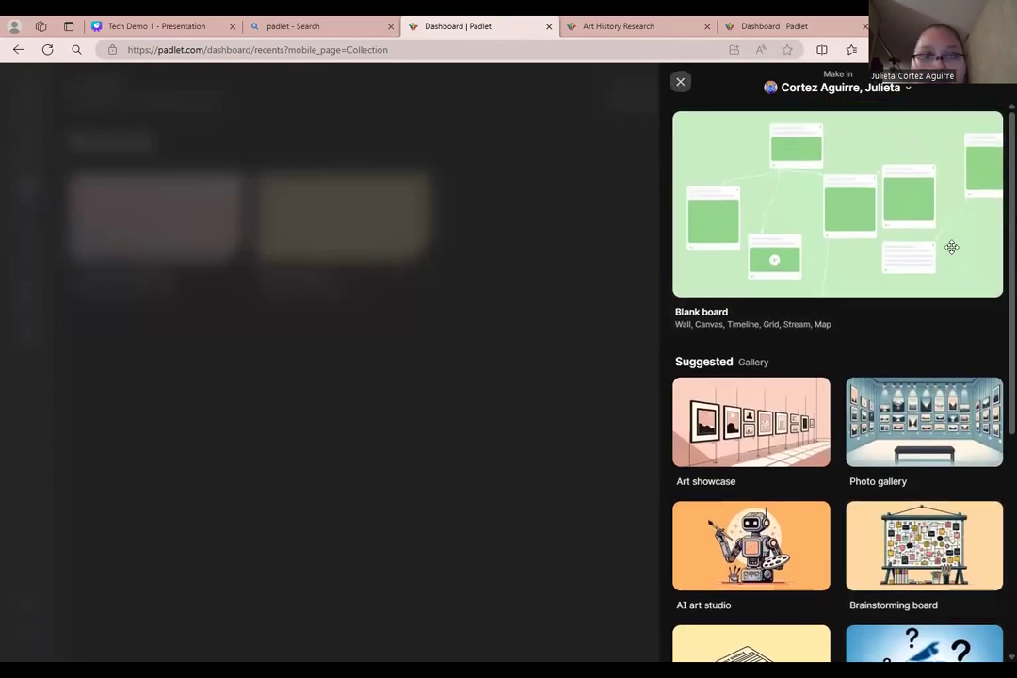
{"action": "left_click", "coordinate": [179, 242]}
Step: Start a post with the subject "Main Ideas:" on the Art History Research padlet and view its additional attachment options
{"action": "left_click", "coordinate": [622, 26]}
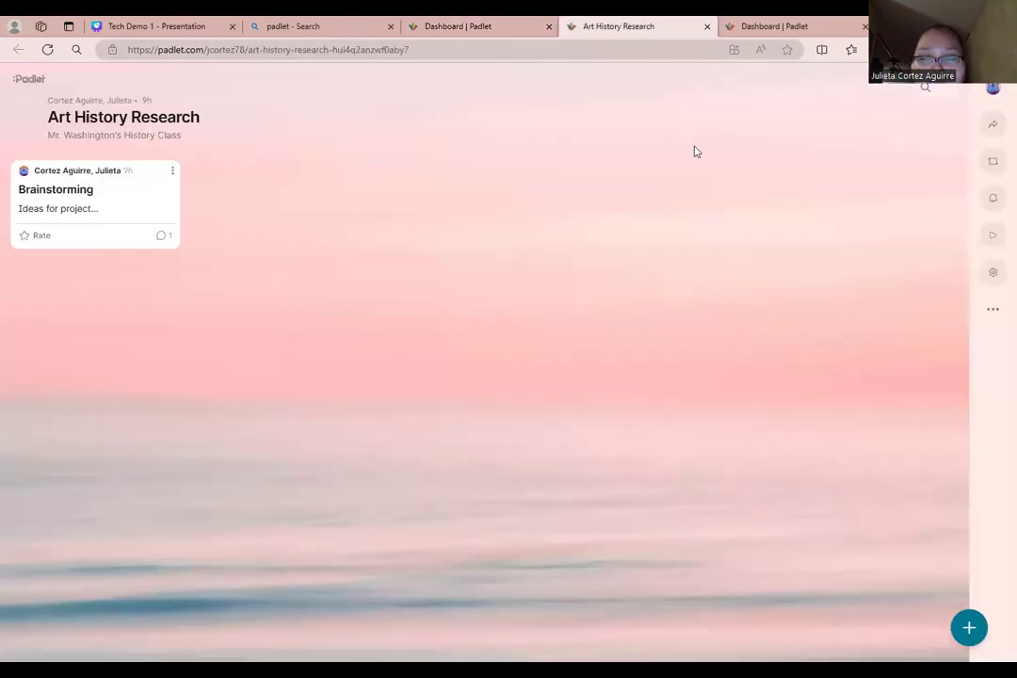
{"action": "left_click", "coordinate": [978, 644]}
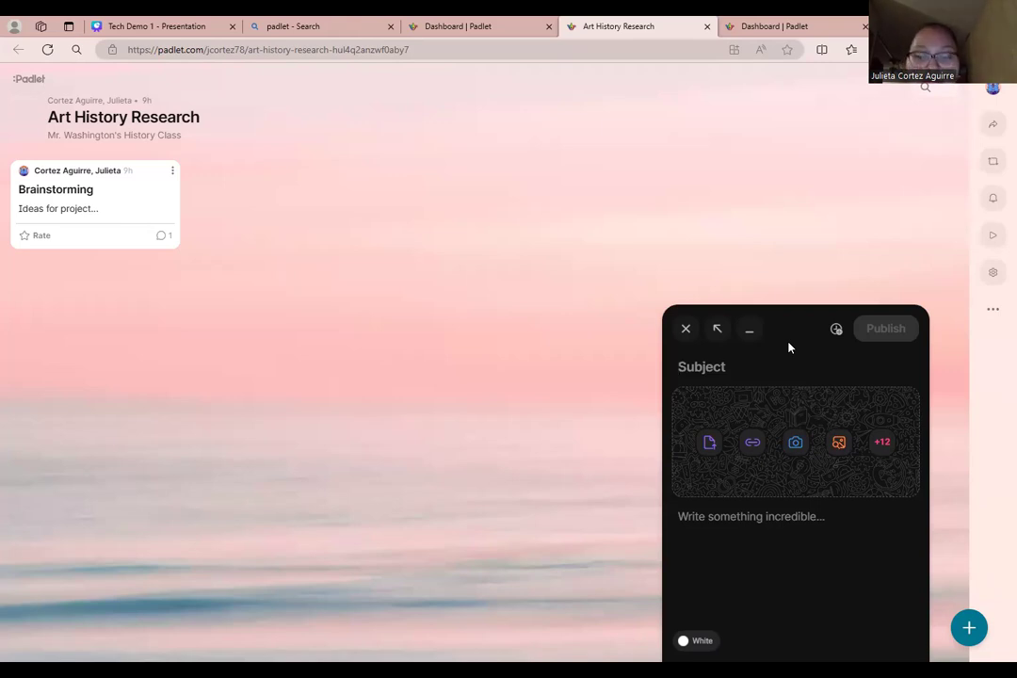
{"action": "type", "text": "Main"}
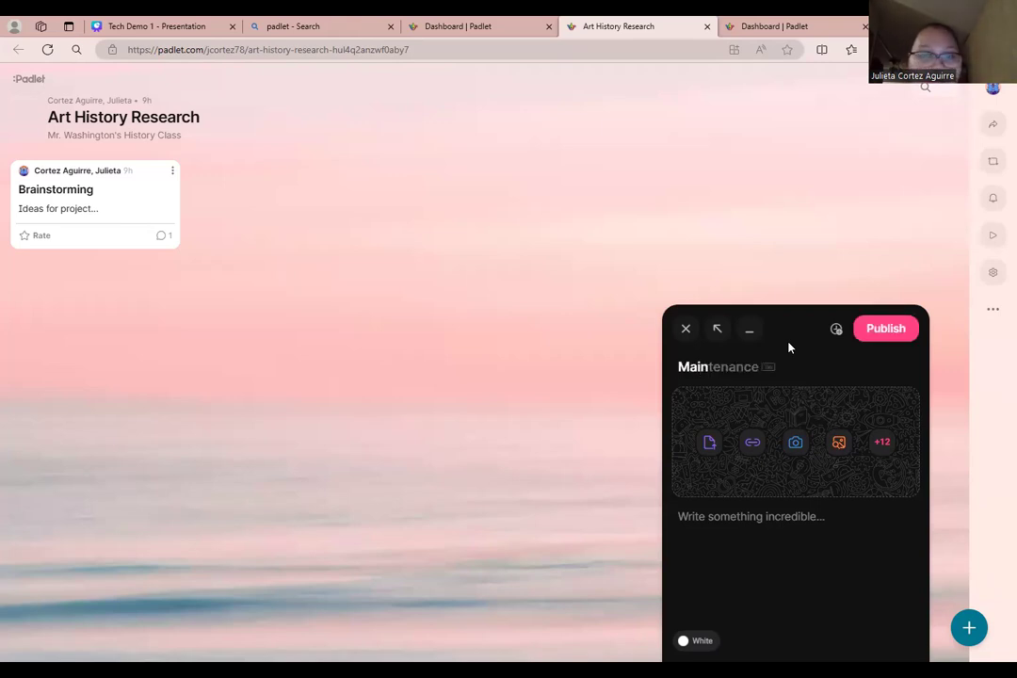
{"action": "type", "text": " Ide"}
{"action": "type", "text": "as:"}
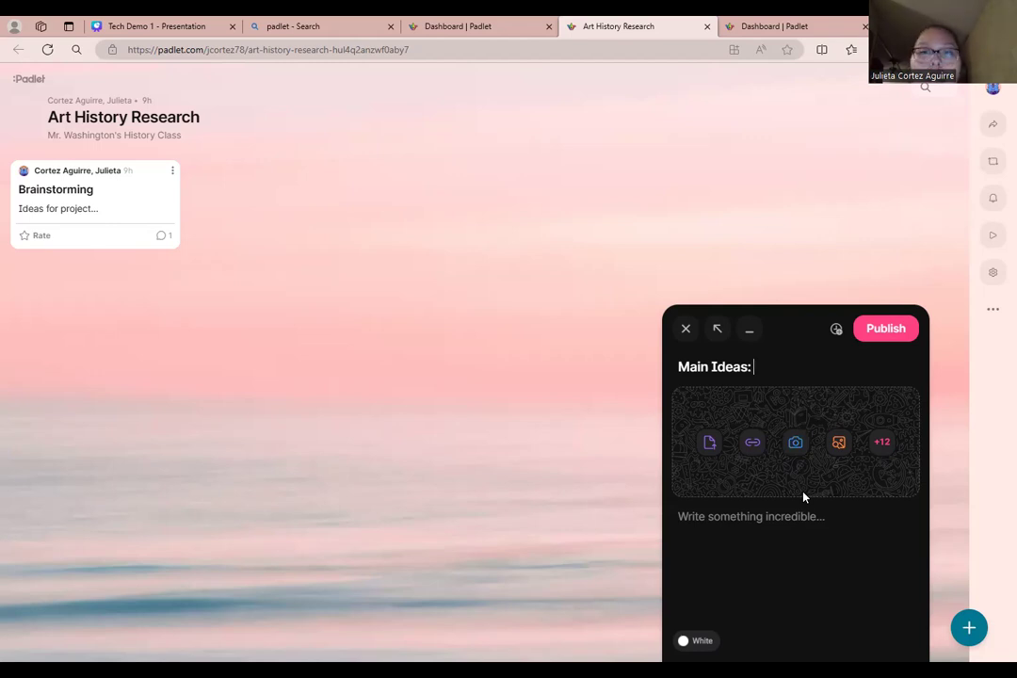
{"action": "left_click", "coordinate": [883, 442]}
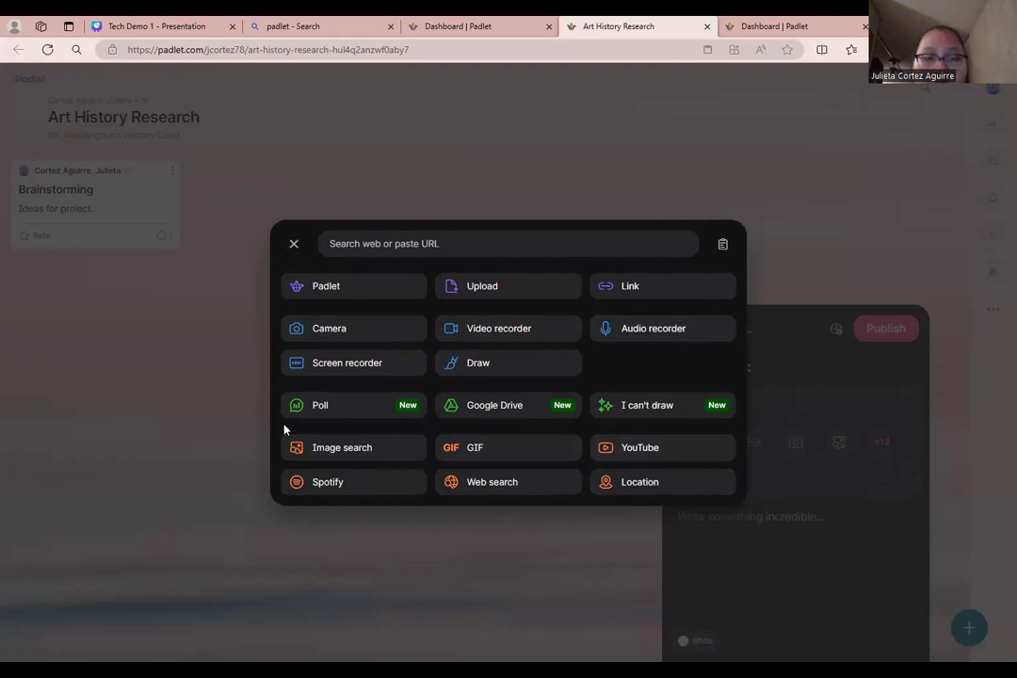
{"action": "left_click", "coordinate": [294, 244]}
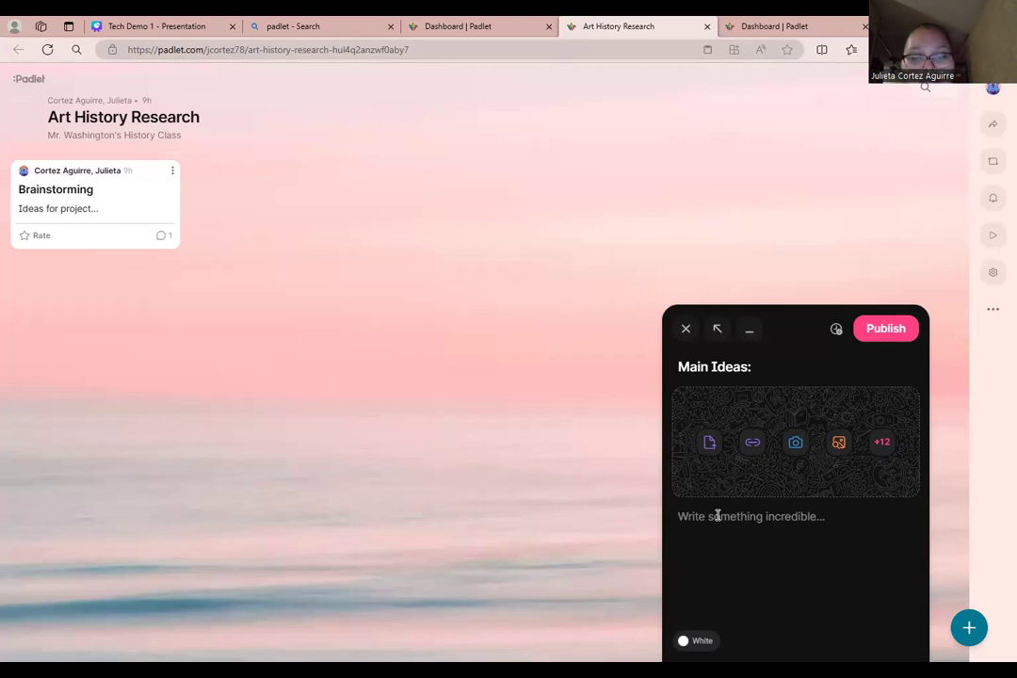
Step: Write "We found pictures of the early 1960s for Black History Photos..." as the post's body and publish the post
{"action": "type", "text": "We found pic"}
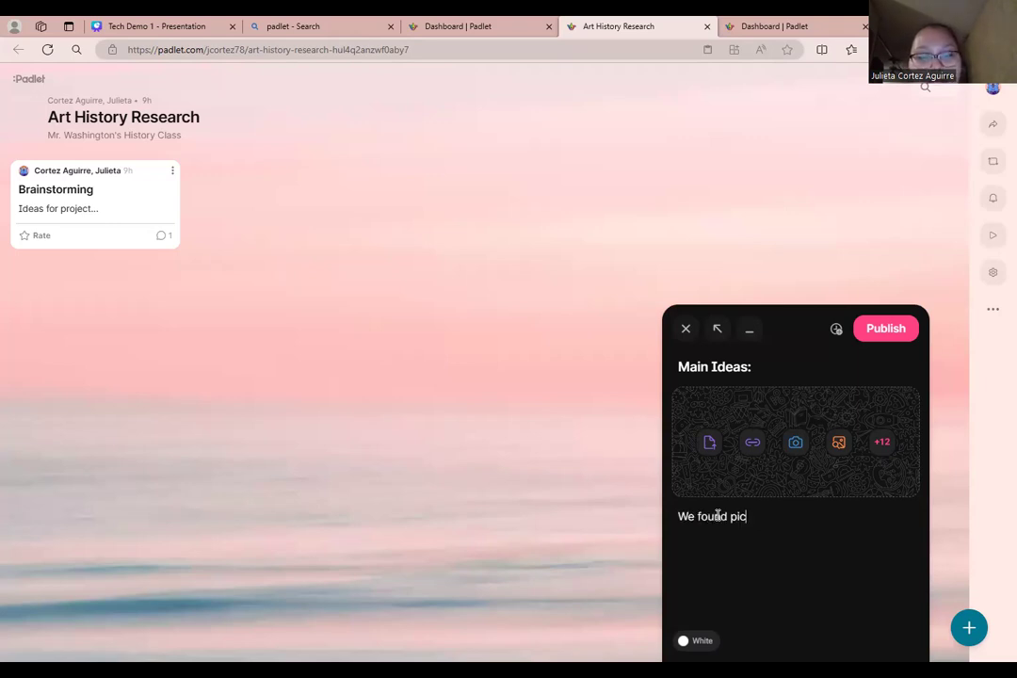
{"action": "type", "text": "tures of "}
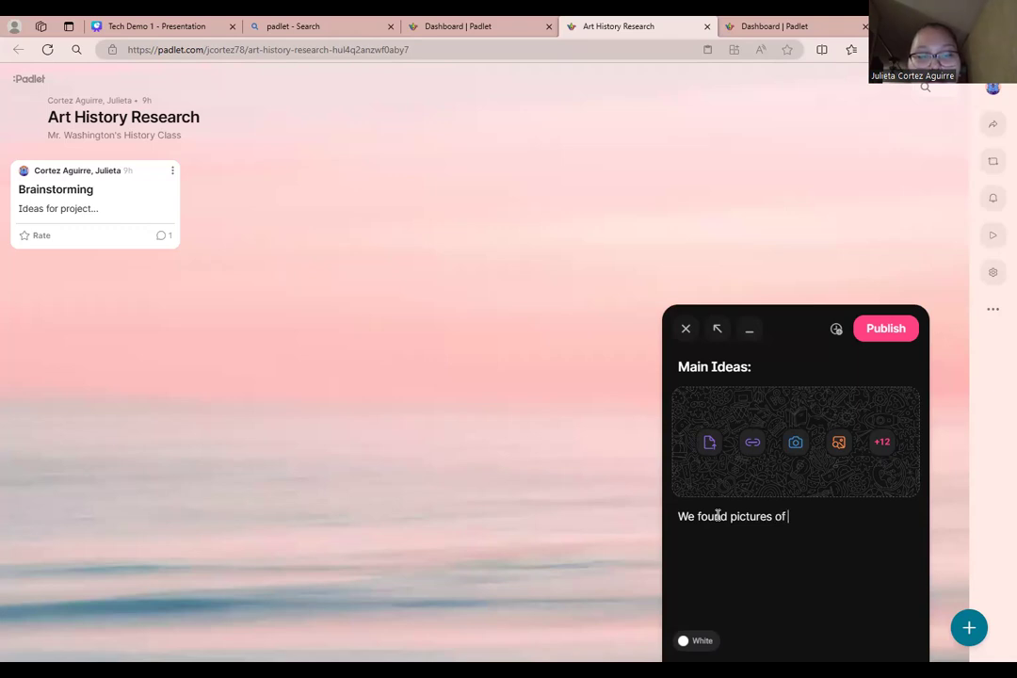
{"action": "type", "text": "the early 1960s for"}
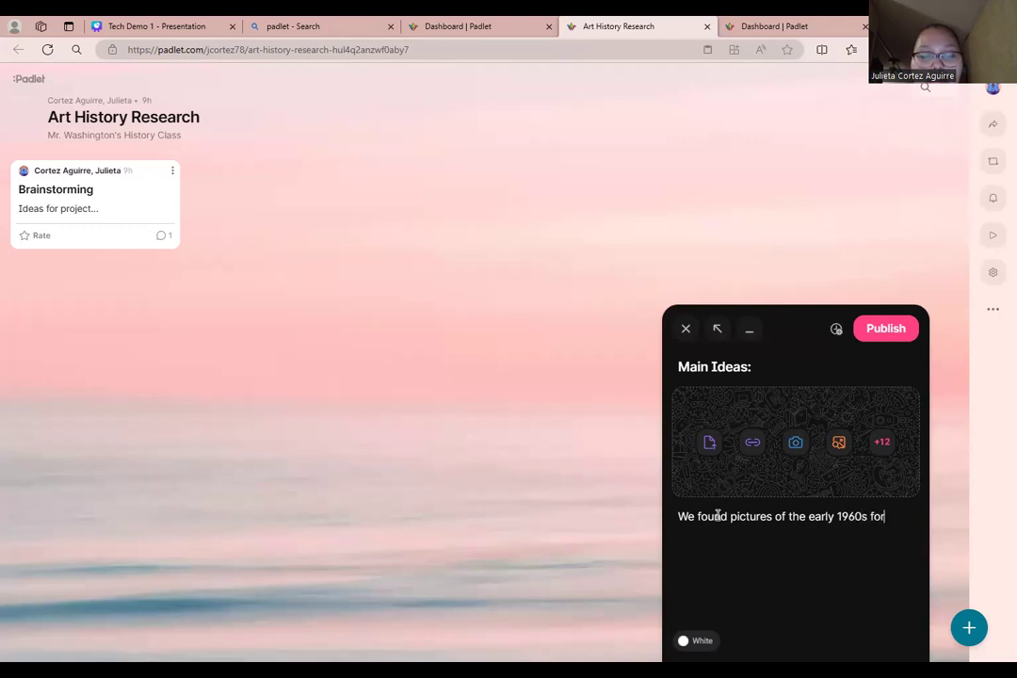
{"action": "type", "text": " Black "}
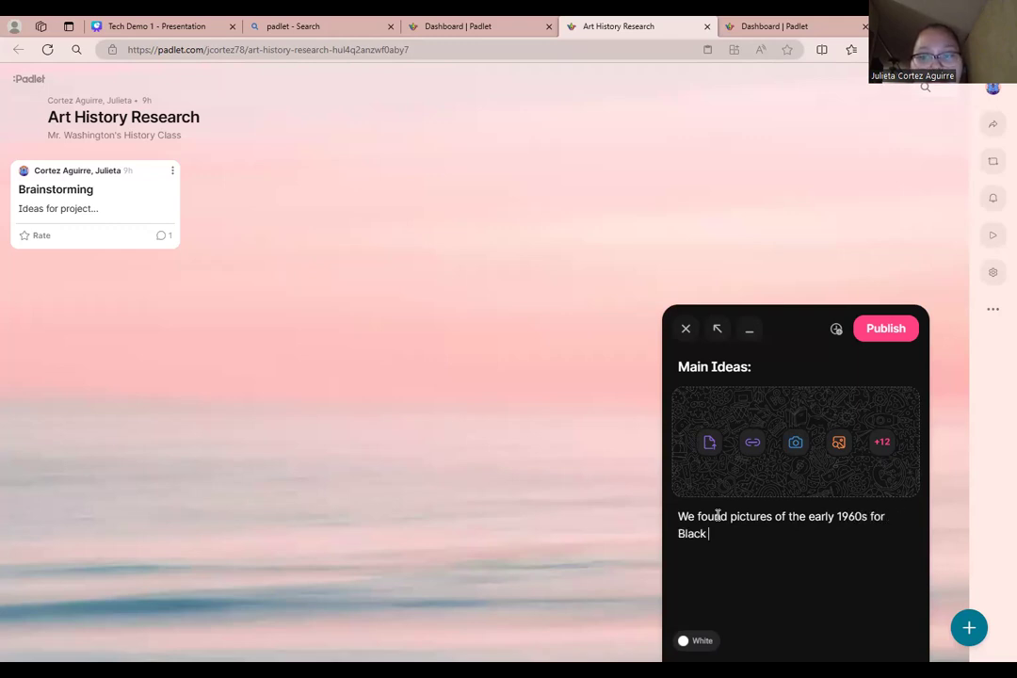
{"action": "type", "text": "Histor"}
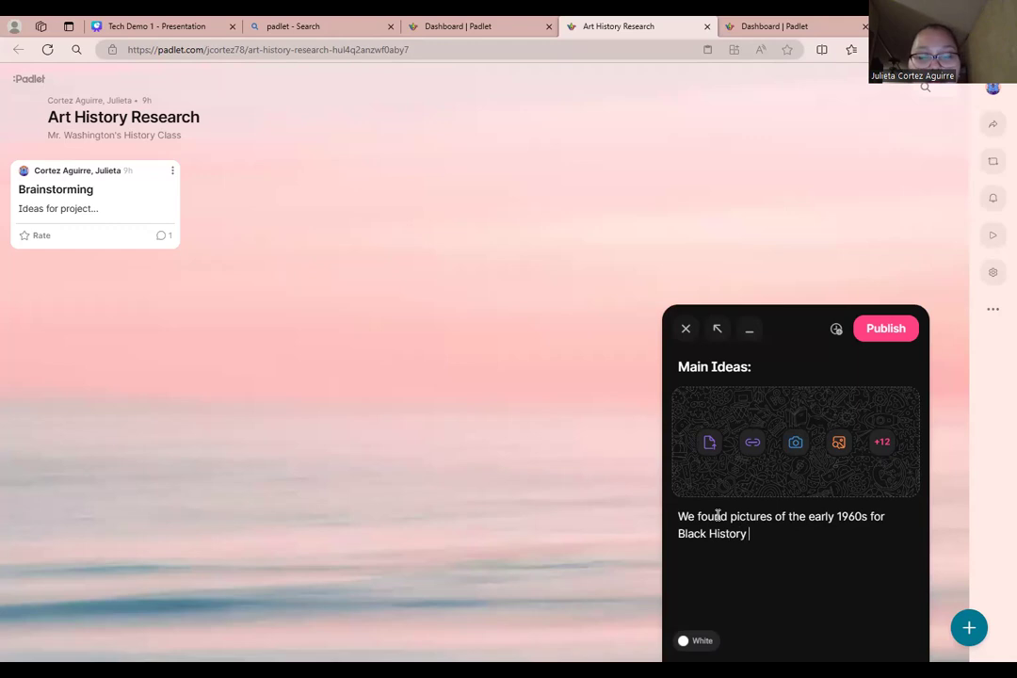
{"action": "type", "text": "y Photos"}
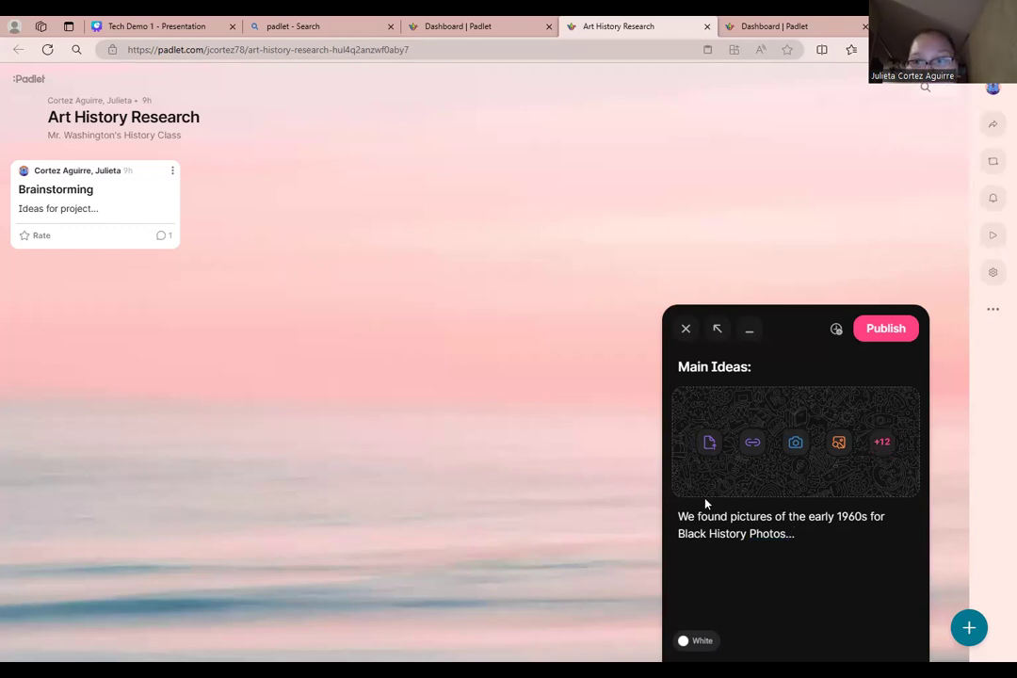
{"action": "left_click", "coordinate": [864, 328]}
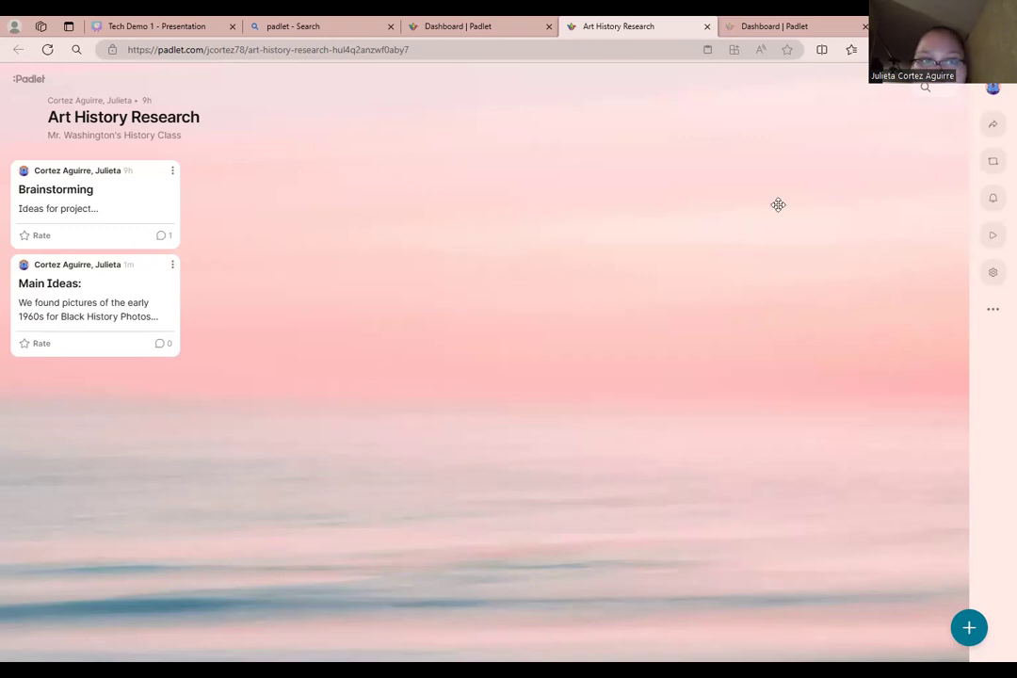
Step: Look over the Art History Research padlet's list of additional actions and its heading and appearance settings
{"action": "left_click", "coordinate": [994, 311]}
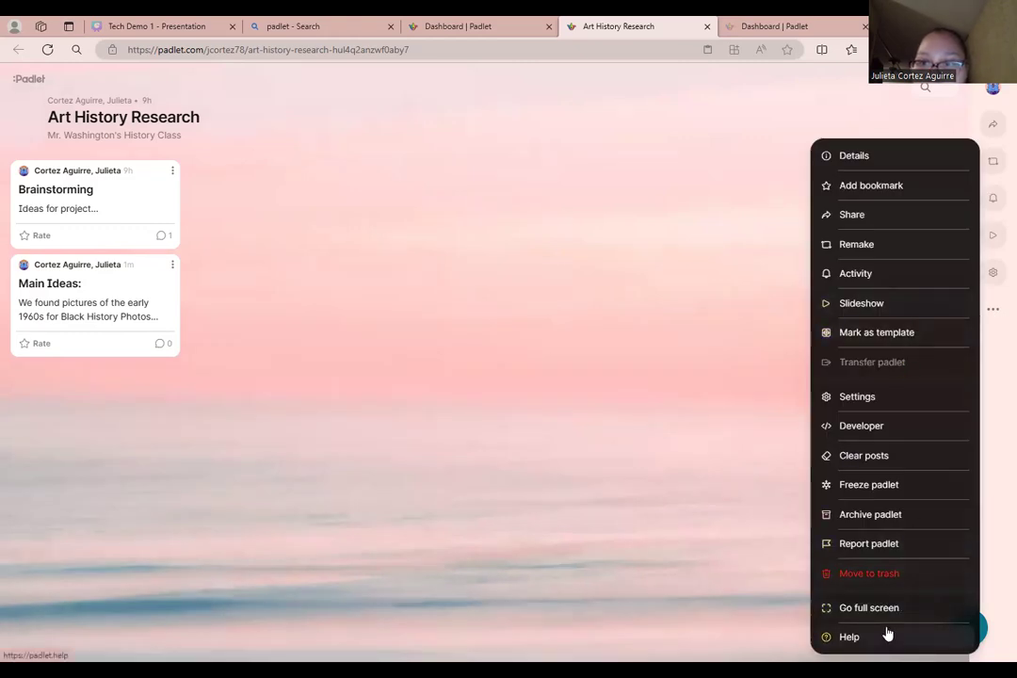
{"action": "left_click", "coordinate": [762, 407]}
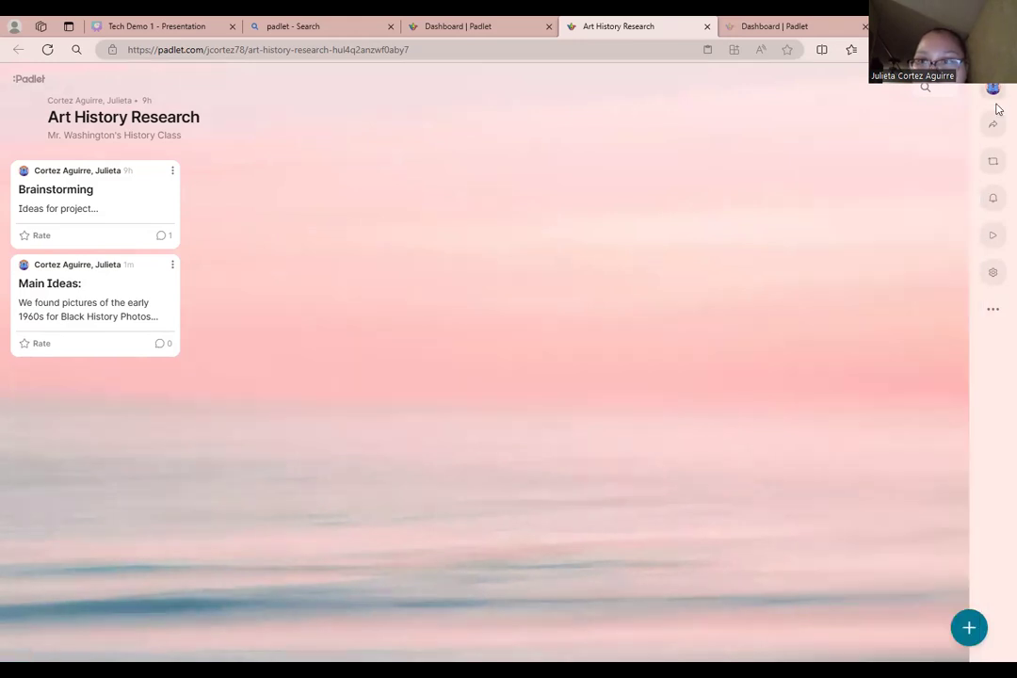
{"action": "left_click", "coordinate": [991, 273]}
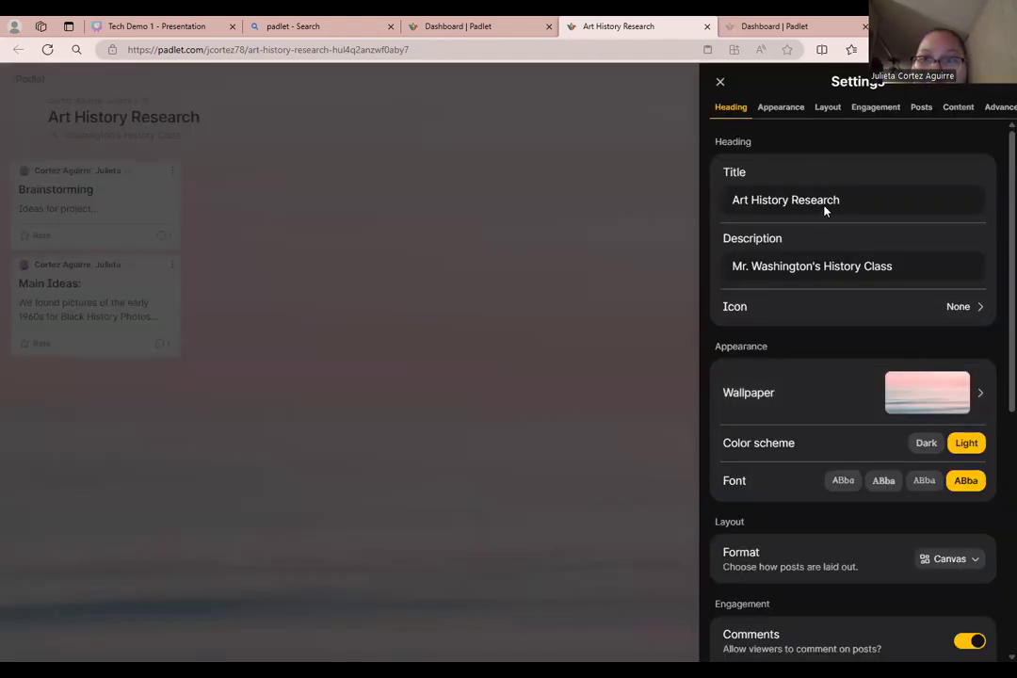
{"action": "triple_click", "coordinate": [783, 200]}
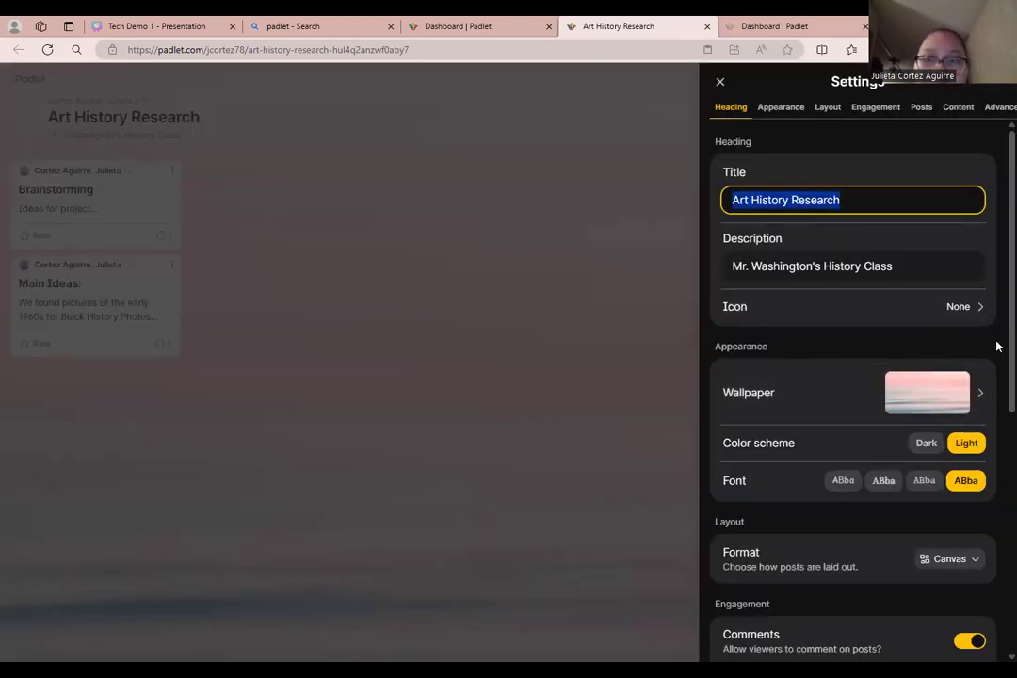
{"action": "left_click", "coordinate": [930, 272]}
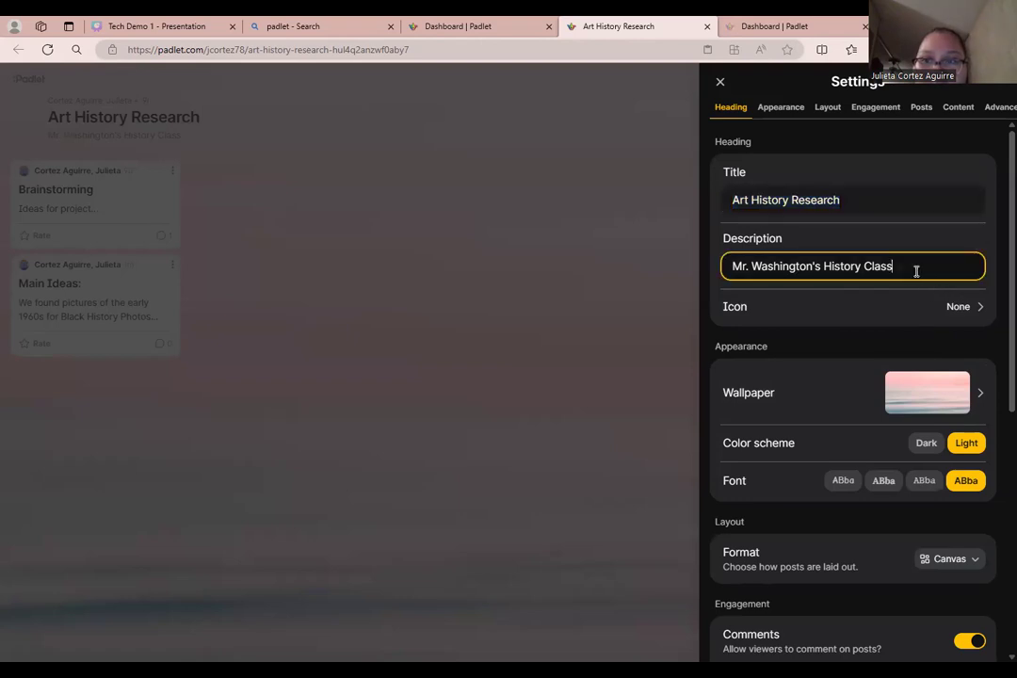
{"action": "left_click_drag", "start_coordinate": [917, 271], "coordinate": [722, 282]}
{"action": "scroll", "coordinate": [964, 349], "scroll_direction": "down", "scroll_amount": 2}
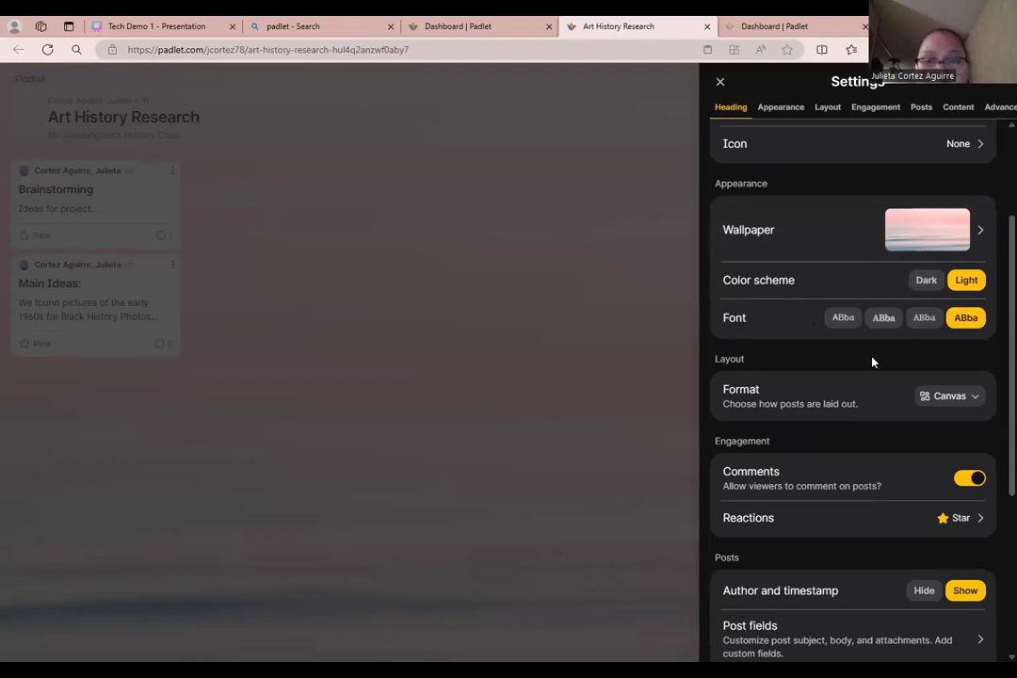
{"action": "scroll", "coordinate": [879, 359], "scroll_direction": "down", "scroll_amount": 3}
{"action": "scroll", "coordinate": [879, 344], "scroll_direction": "up", "scroll_amount": 2}
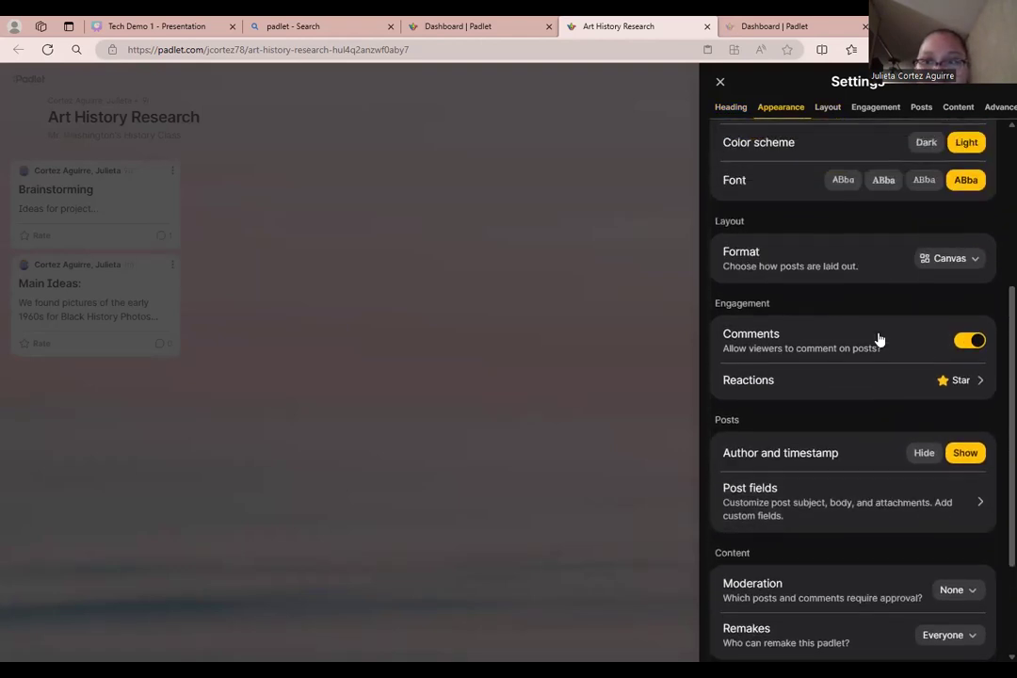
Step: Review the padlet's layout formats, reaction types and remaining settings without changing them, and close the settings
{"action": "left_click", "coordinate": [976, 265]}
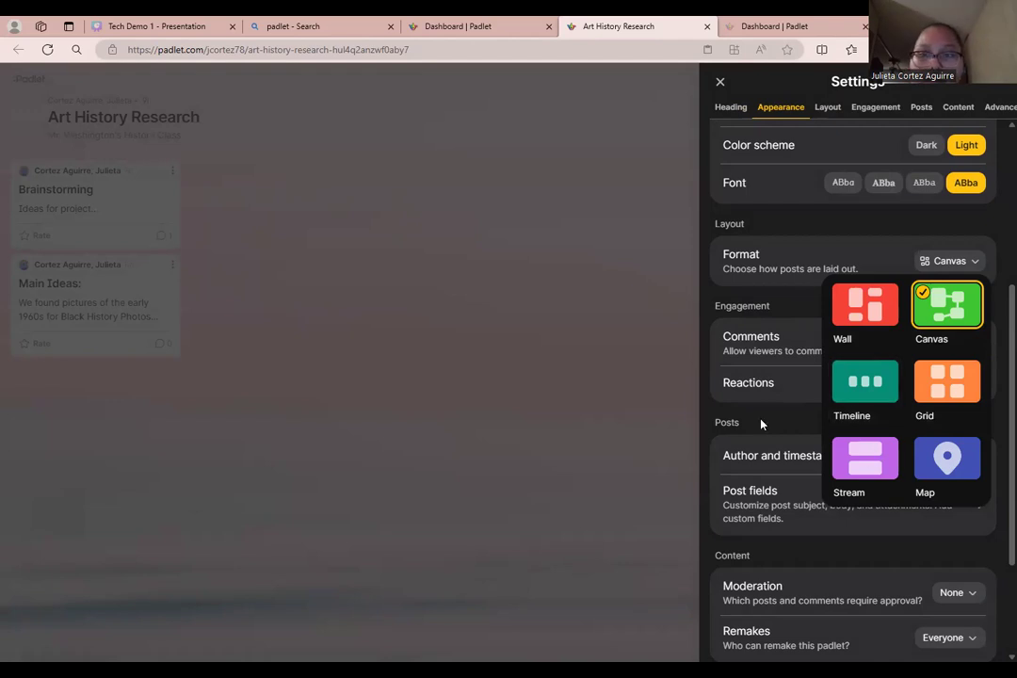
{"action": "left_click", "coordinate": [676, 376]}
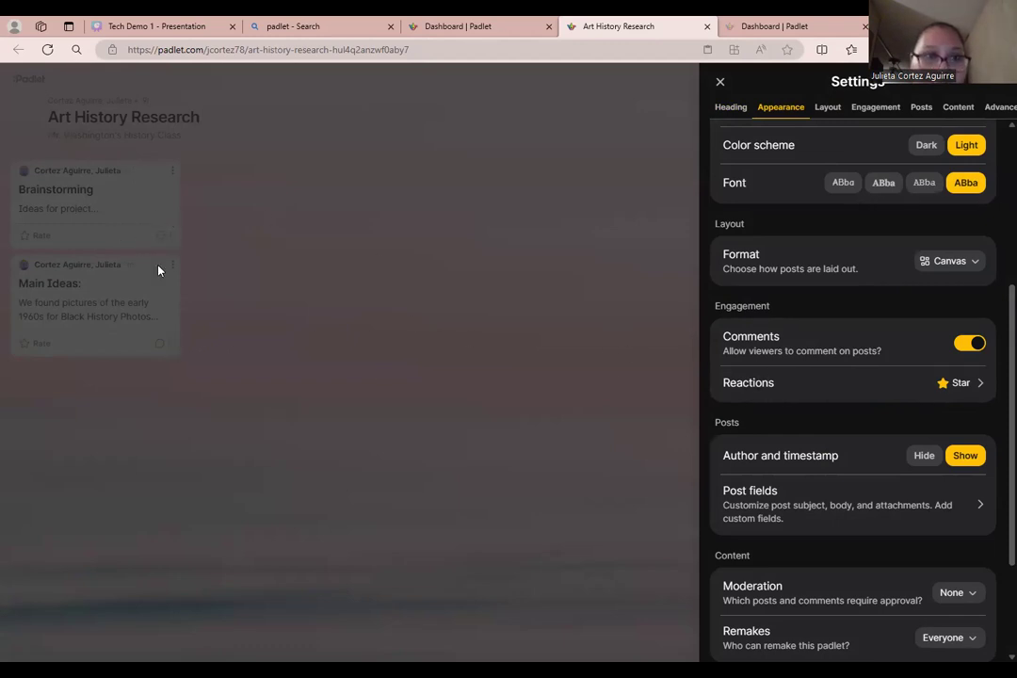
{"action": "left_click", "coordinate": [940, 384]}
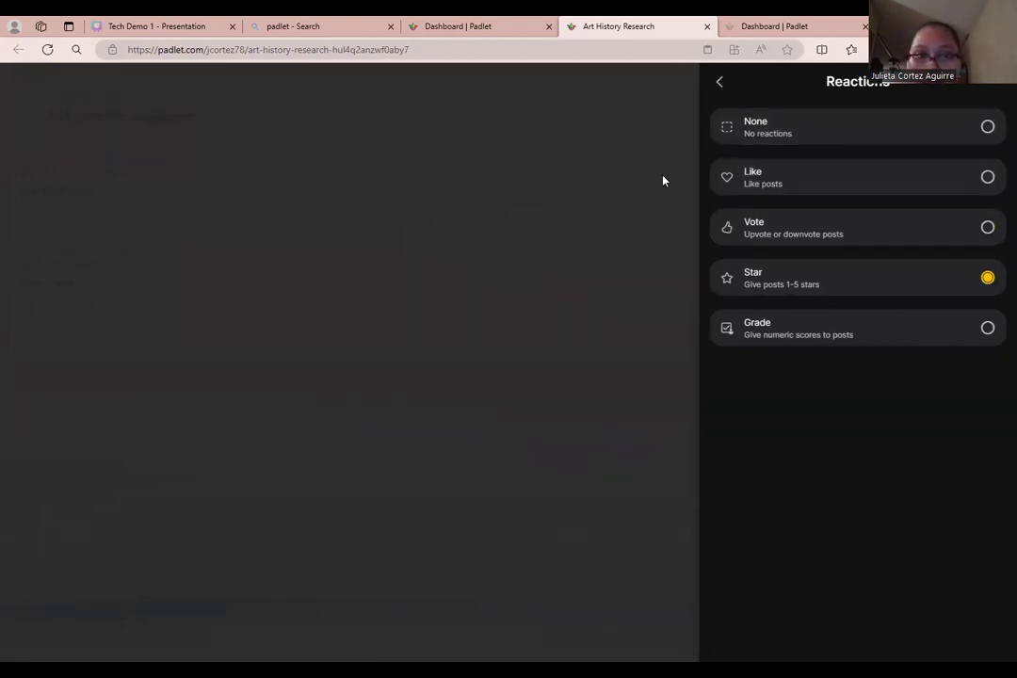
{"action": "left_click", "coordinate": [720, 83]}
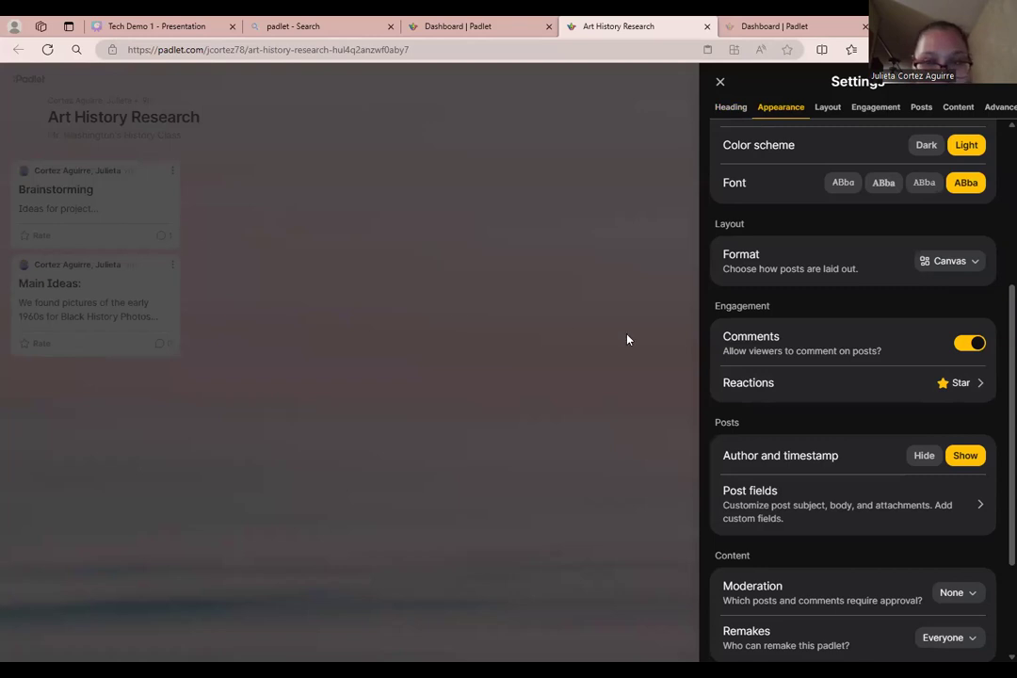
{"action": "scroll", "coordinate": [791, 367], "scroll_direction": "down", "scroll_amount": 3}
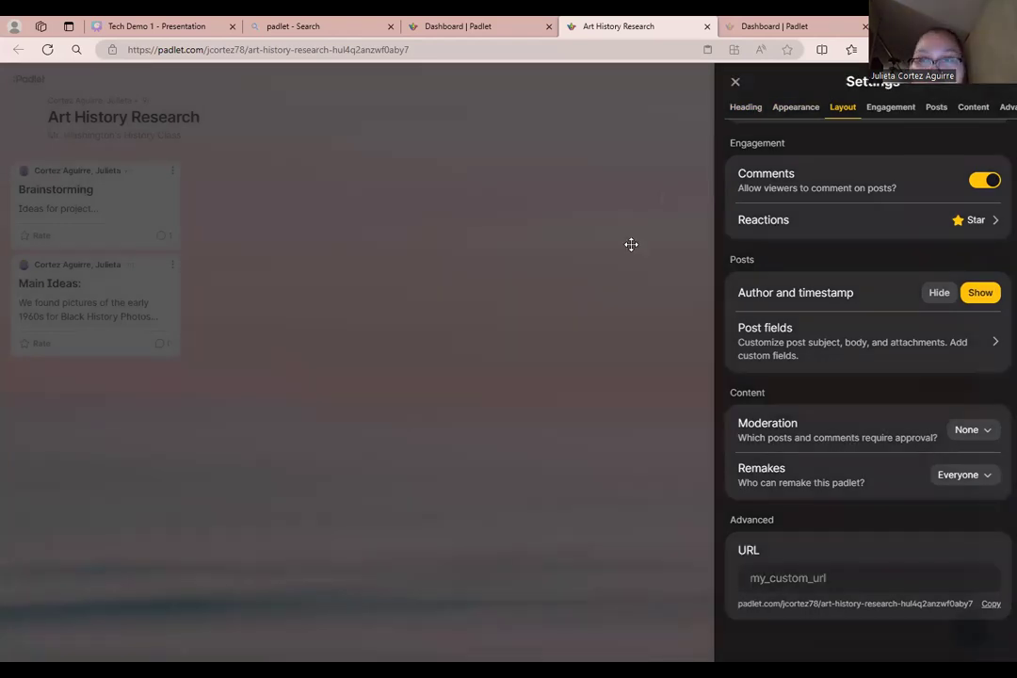
{"action": "left_click", "coordinate": [632, 244]}
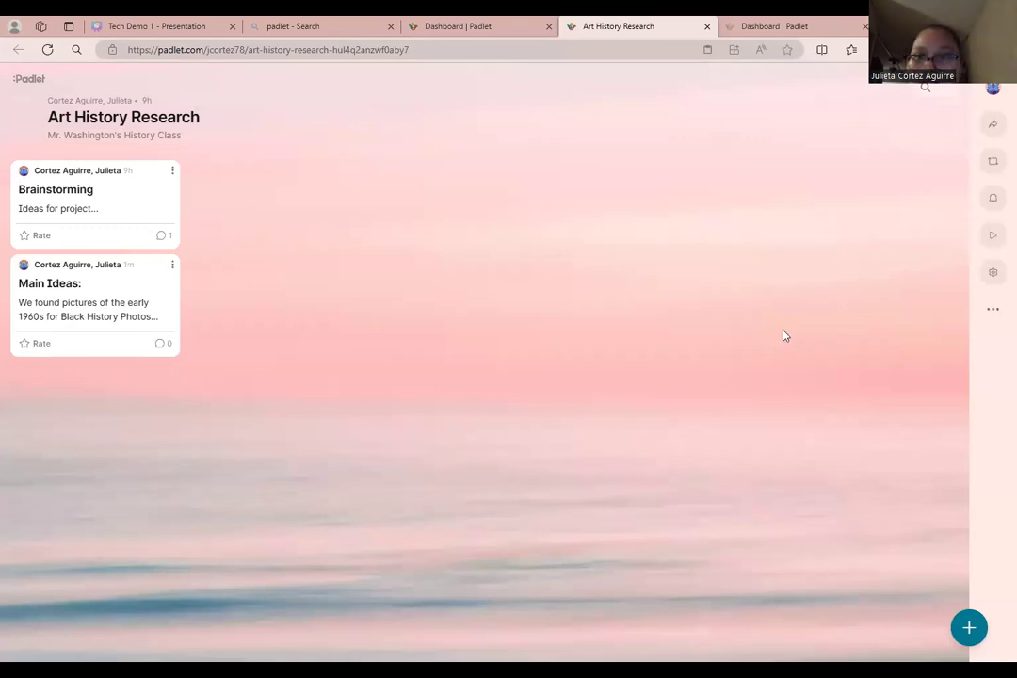
Step: View the padlet's sharing options, including the visitor permission levels, and close them unchanged
{"action": "left_click", "coordinate": [989, 124]}
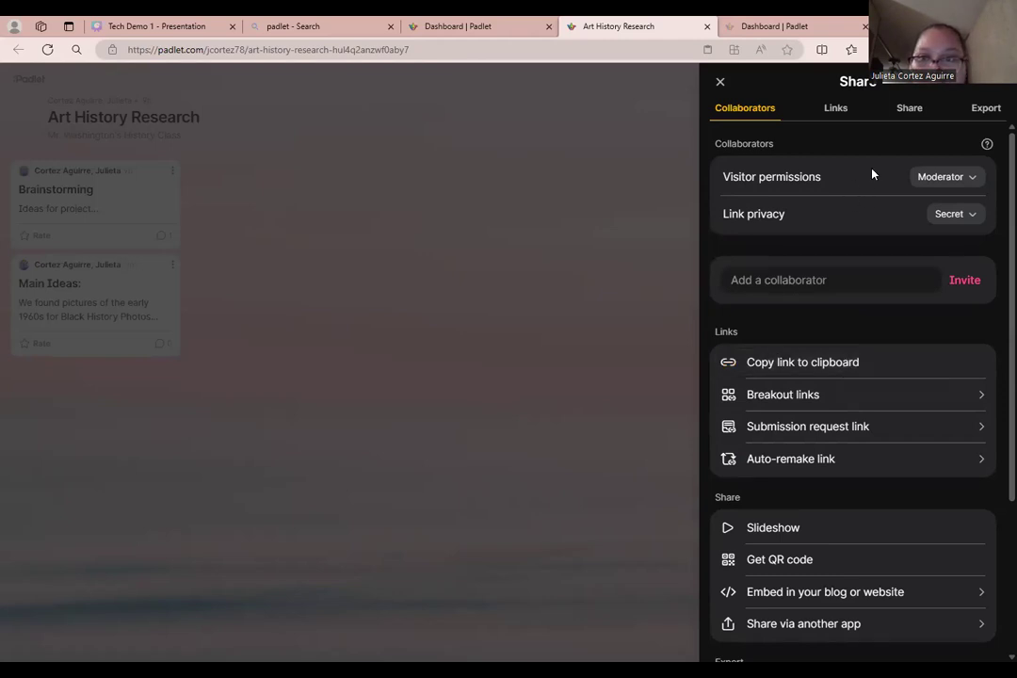
{"action": "left_click", "coordinate": [953, 177]}
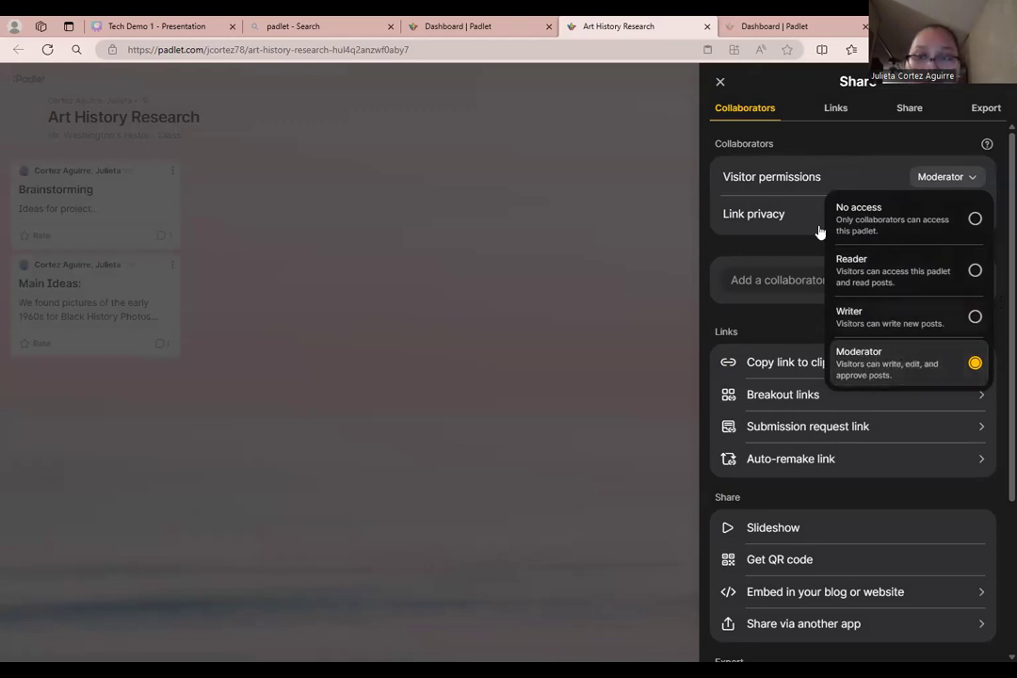
{"action": "left_click", "coordinate": [592, 303]}
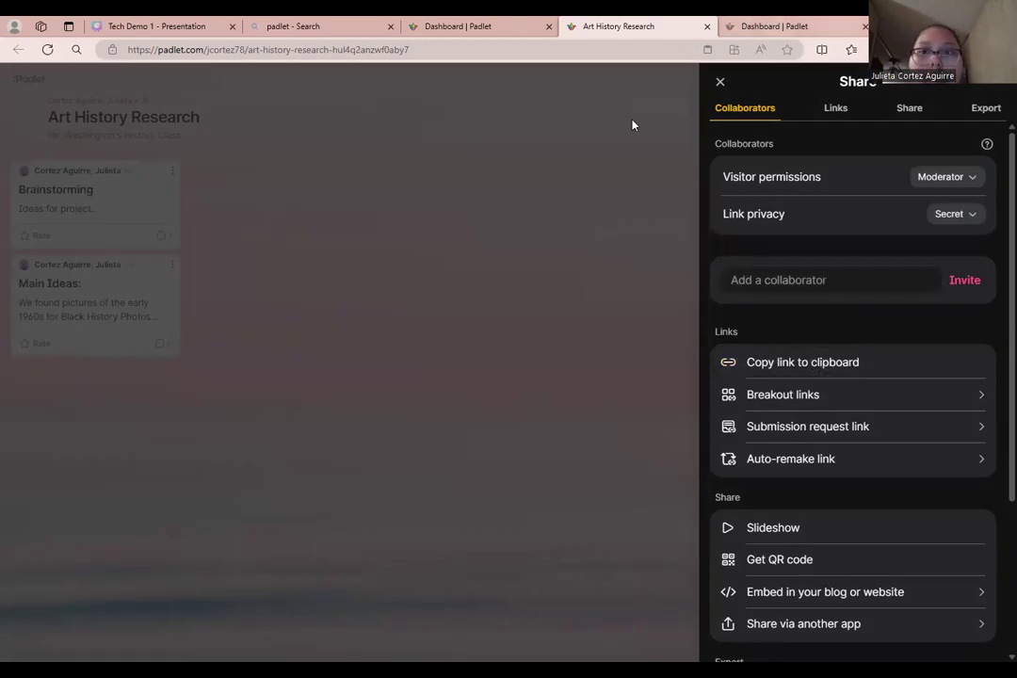
{"action": "left_click", "coordinate": [670, 136]}
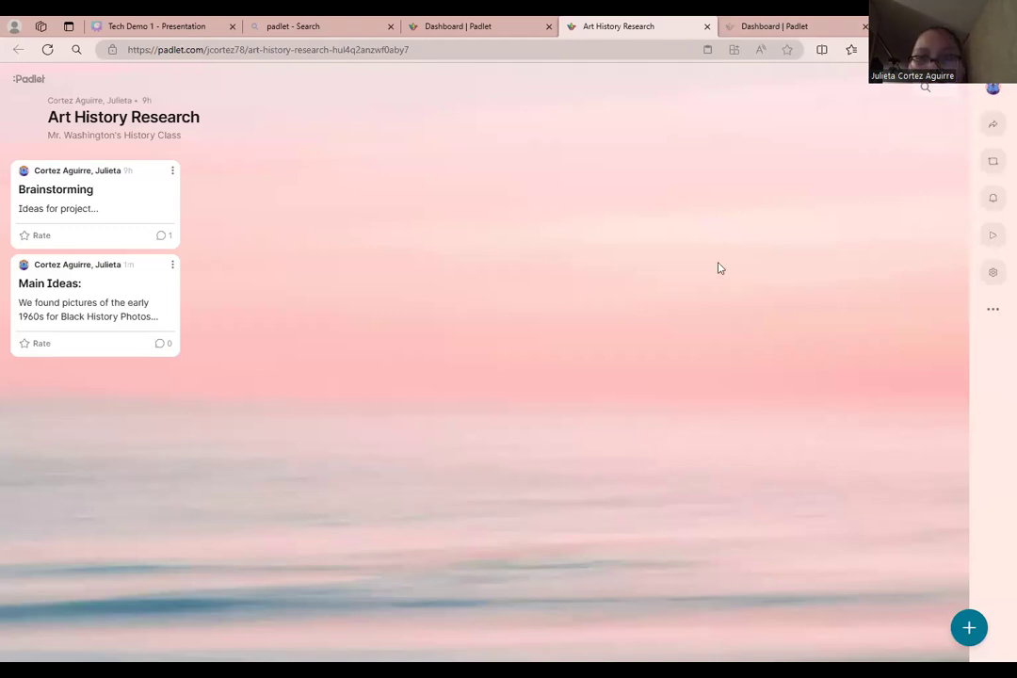
Step: Reopen the Art History Research padlet from the other account's dashboard and rate the "Main Ideas:" post three stars
{"action": "key", "text": "ctrl+Tab"}
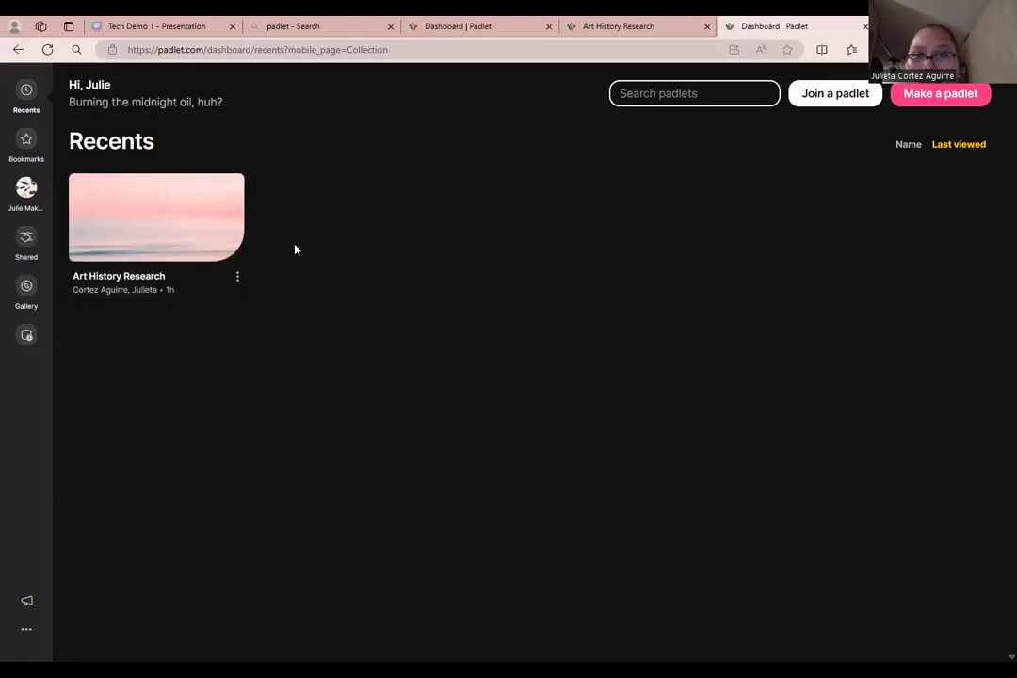
{"action": "left_click", "coordinate": [155, 230]}
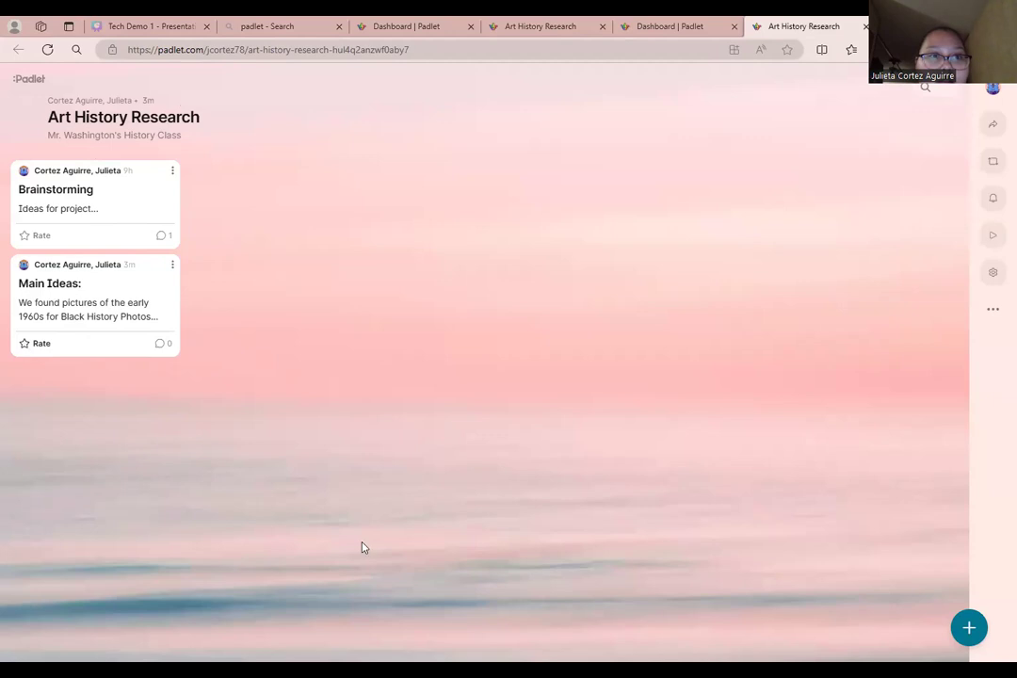
{"action": "left_click", "coordinate": [28, 343]}
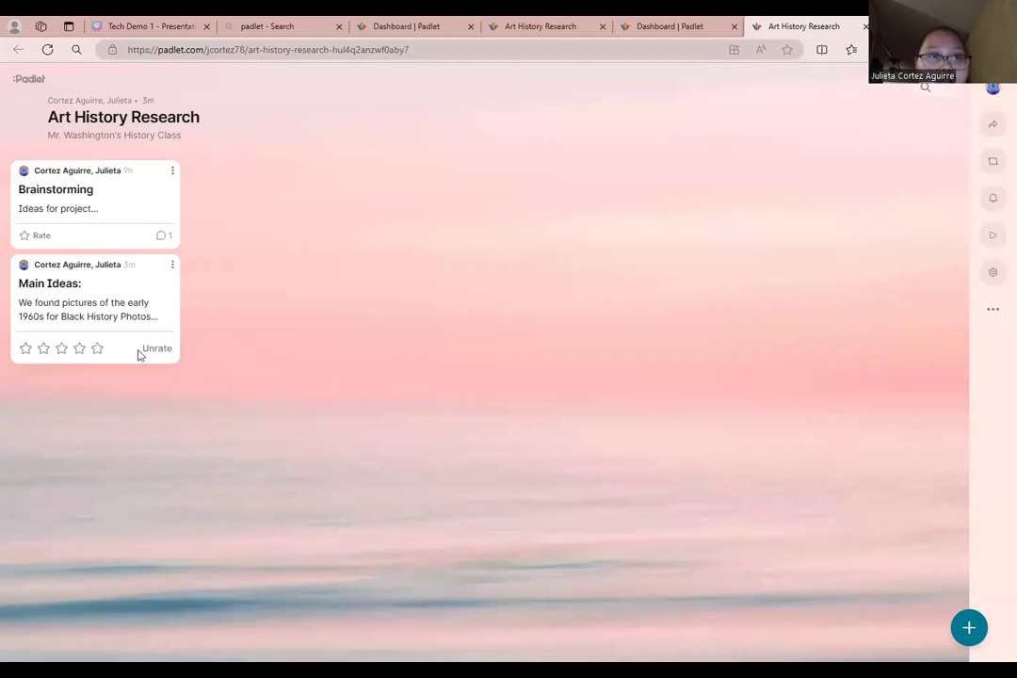
{"action": "left_click", "coordinate": [62, 349]}
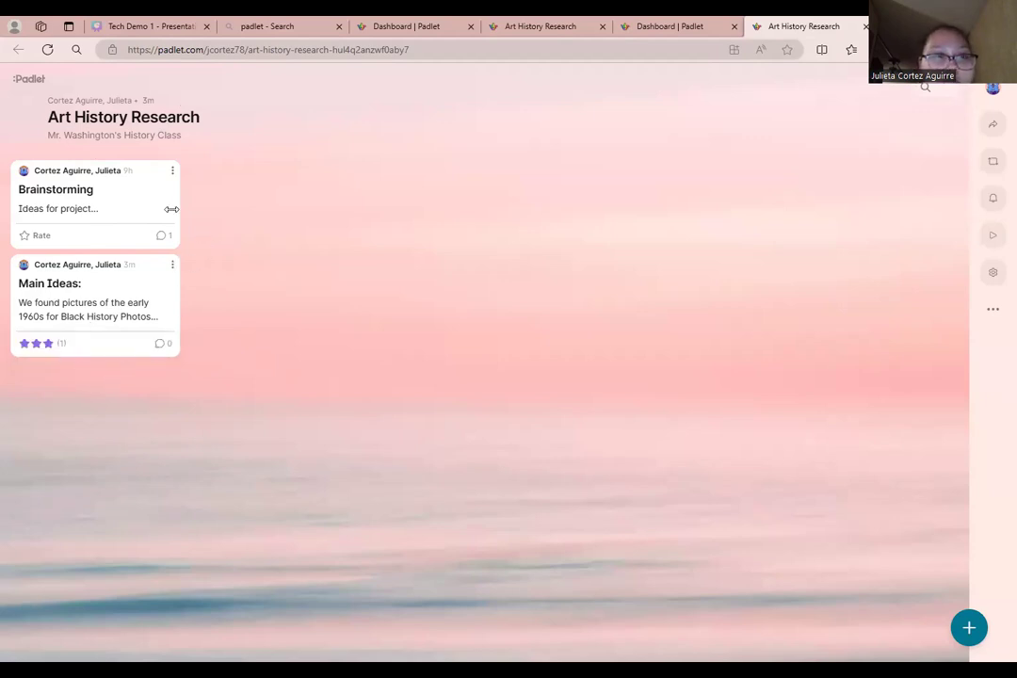
Step: View the comment areas of the "Main Ideas:" and "Brainstorming" posts, and return to the board without commenting
{"action": "left_click", "coordinate": [163, 346]}
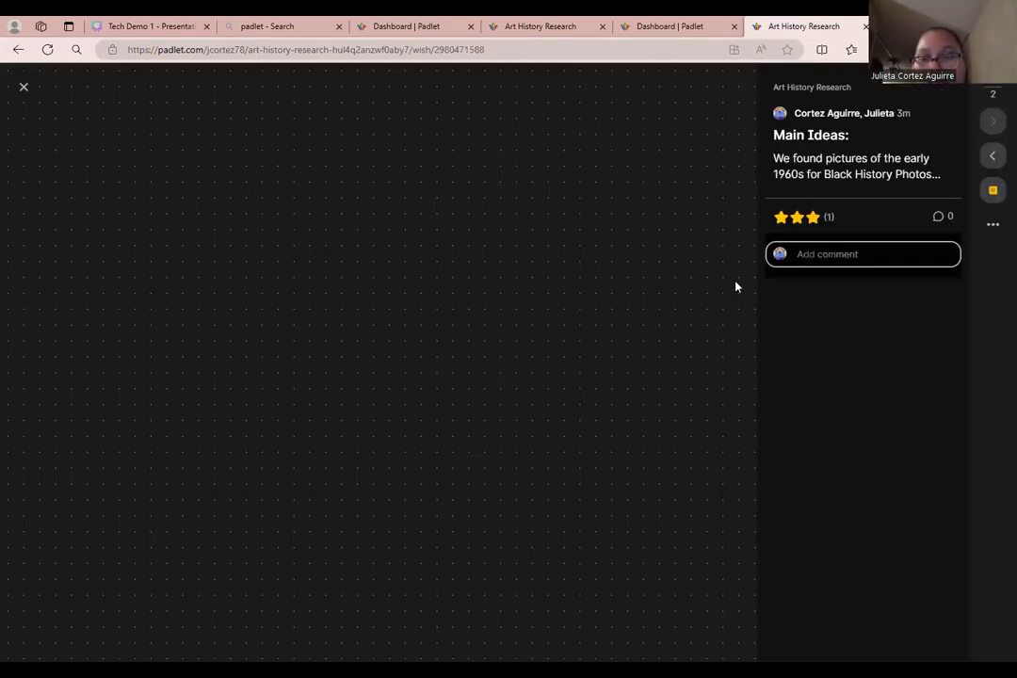
{"action": "left_click", "coordinate": [868, 255]}
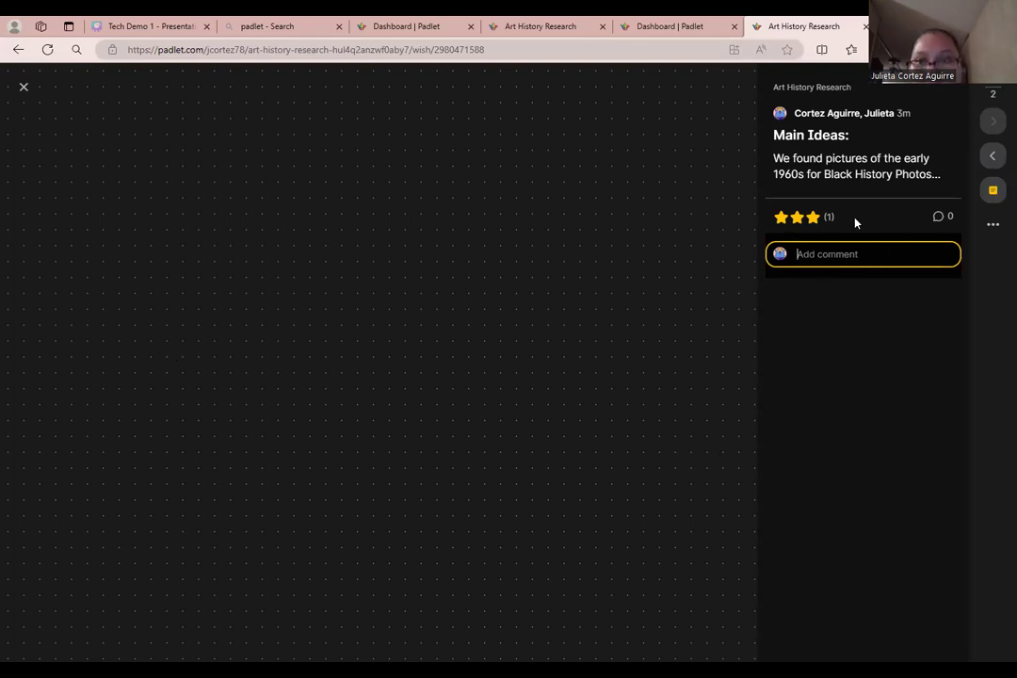
{"action": "left_click", "coordinate": [24, 88]}
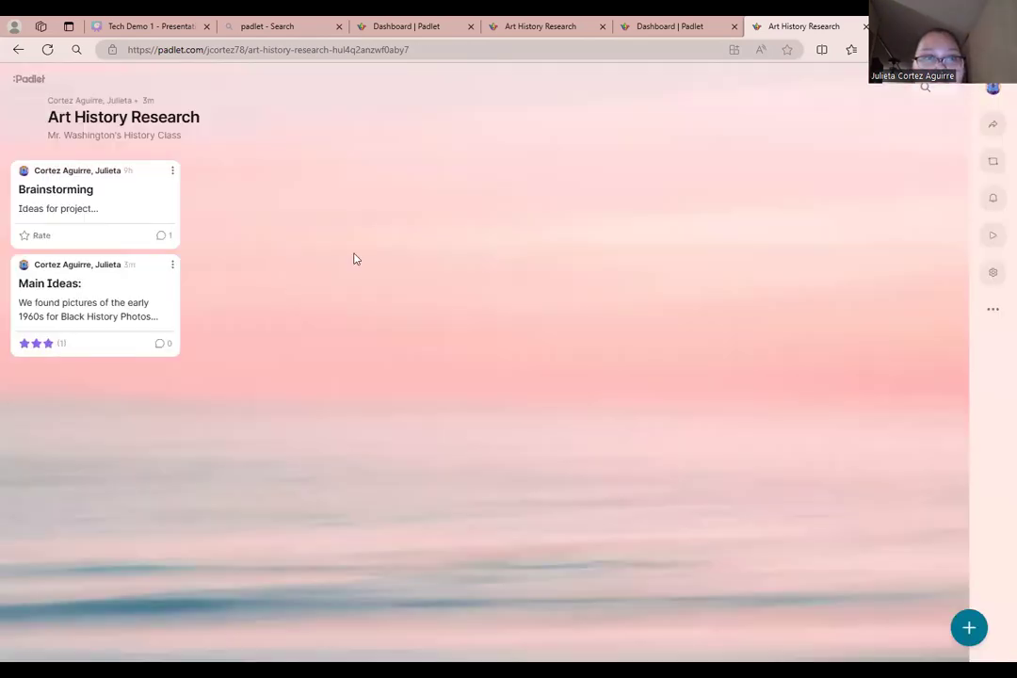
{"action": "left_click", "coordinate": [162, 237]}
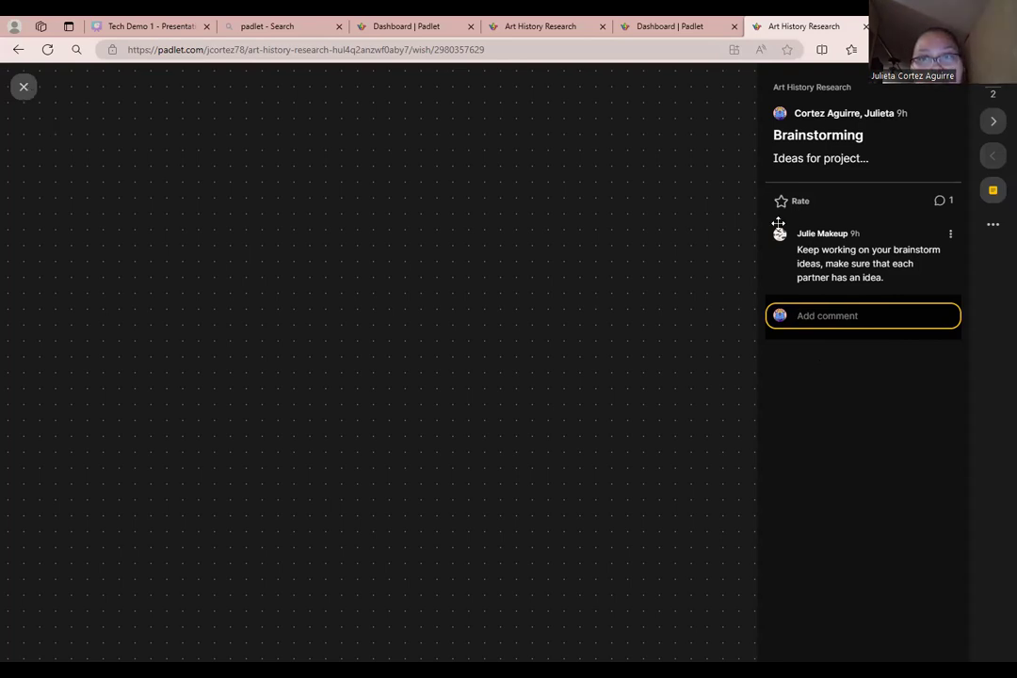
{"action": "key", "text": "Escape"}
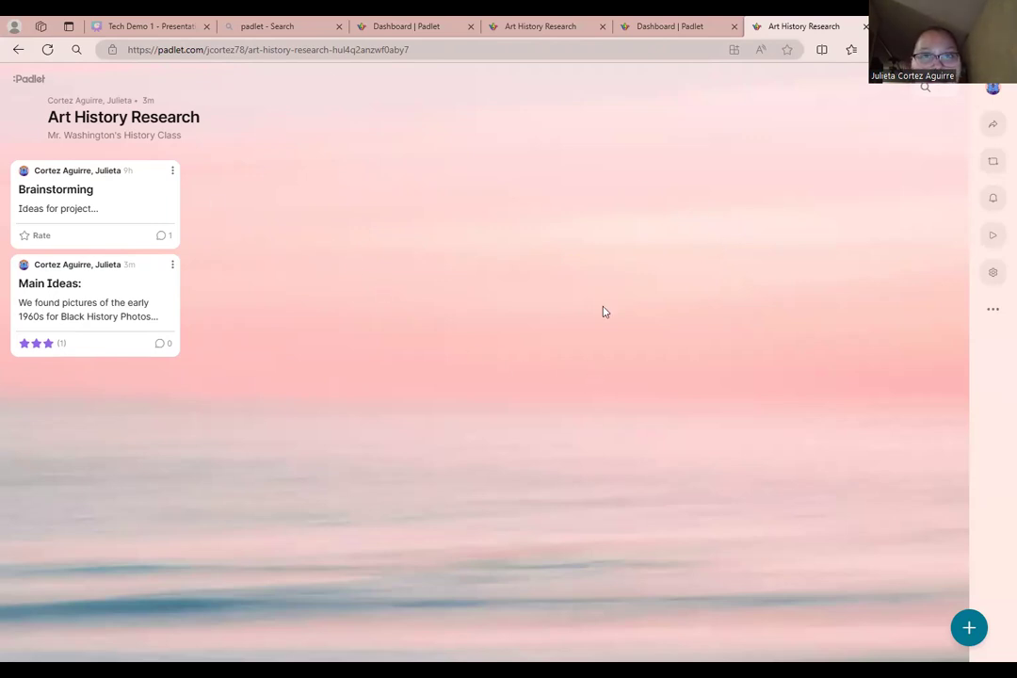
Step: Switch to the Tech Demo 1 presentation in Canva to review the Goals slide, and return to the Art History Research padlet
{"action": "left_click", "coordinate": [168, 21]}
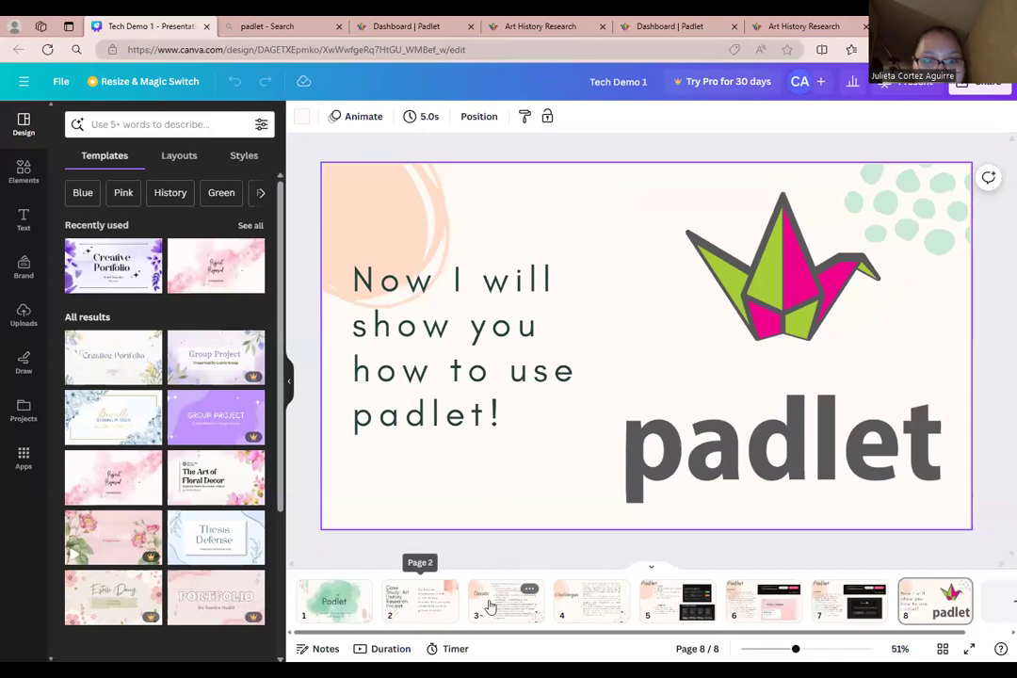
{"action": "left_click", "coordinate": [480, 605]}
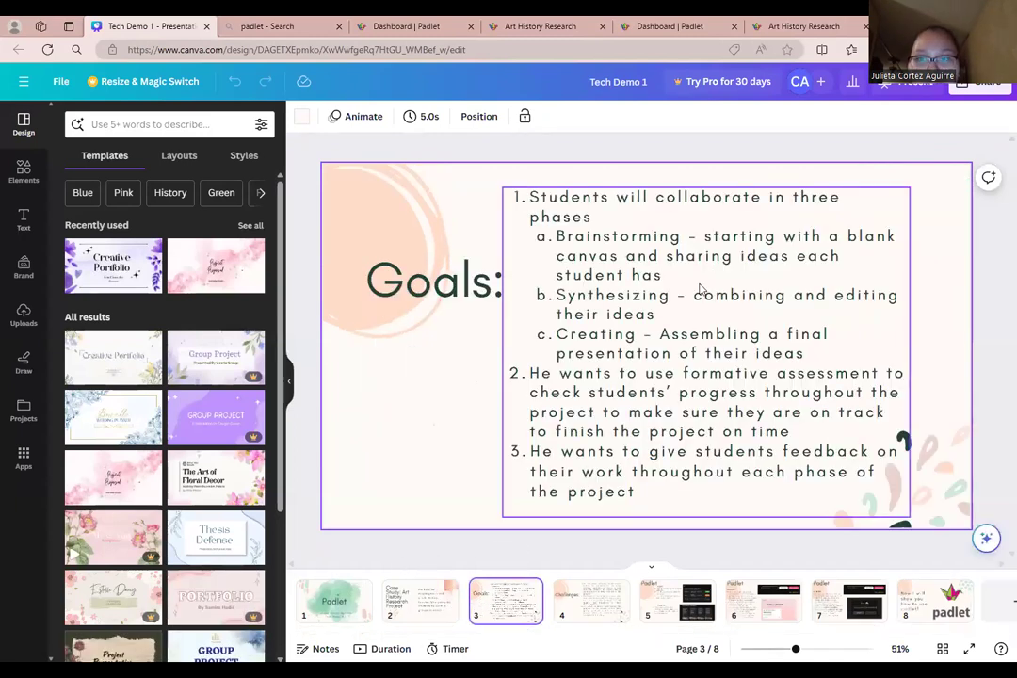
{"action": "left_click", "coordinate": [837, 22]}
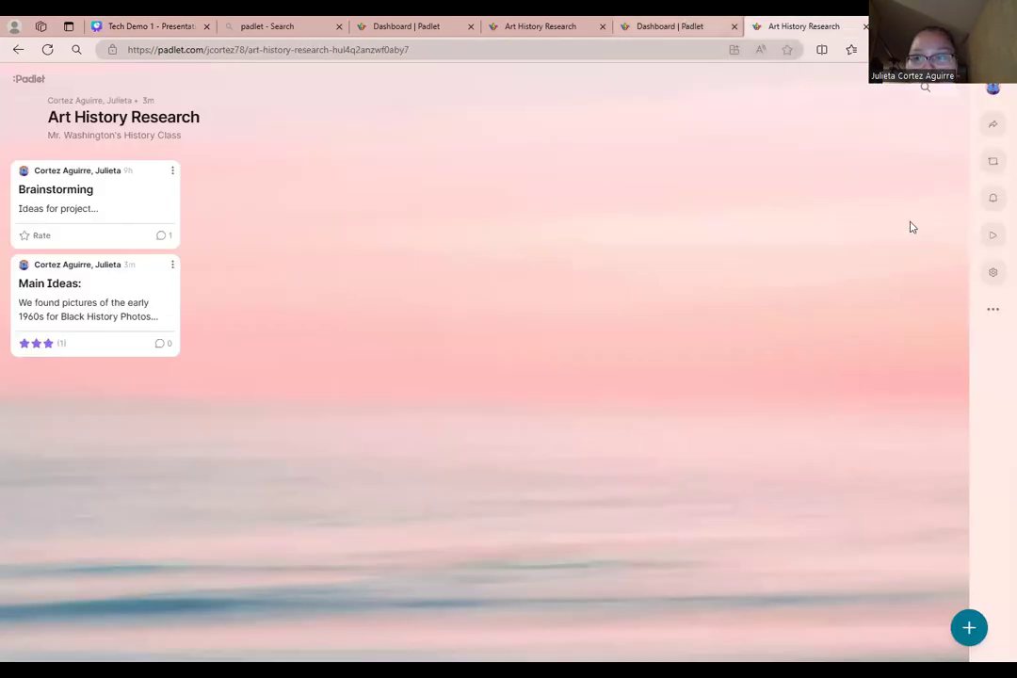